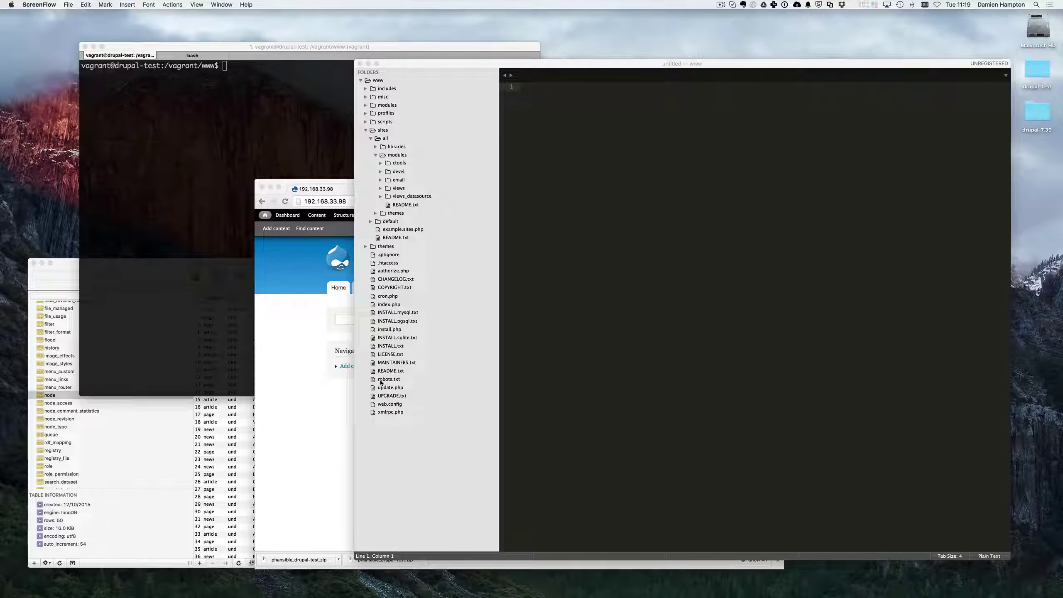
# Step: Bring the Drupal site browser window forward and enlarge it
pyautogui.click(347, 410)
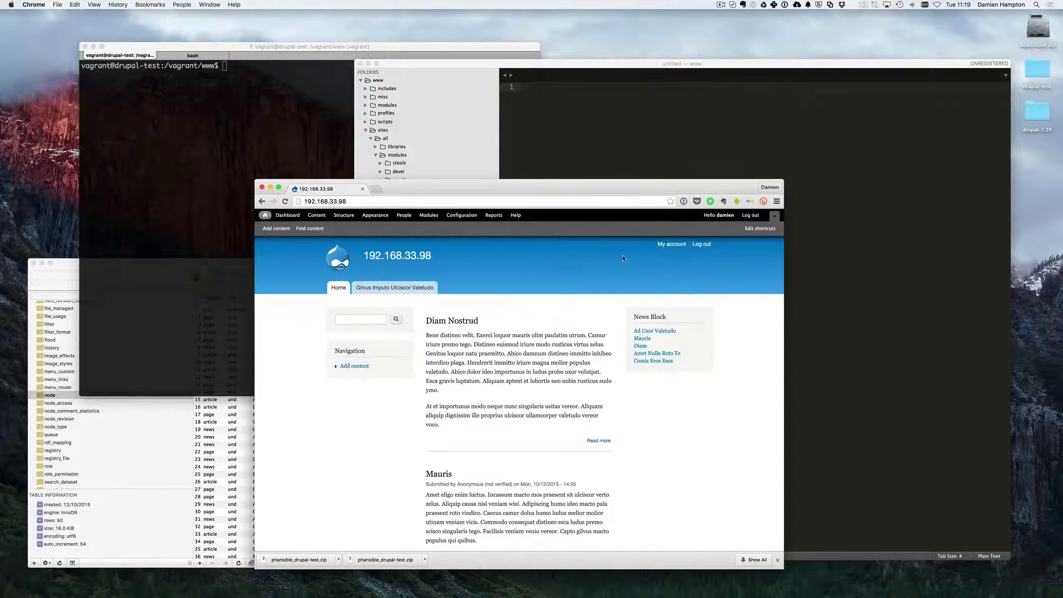
pyautogui.press('super+alt+c')
pyautogui.moveTo(769, 512); pyautogui.dragTo(840, 554)
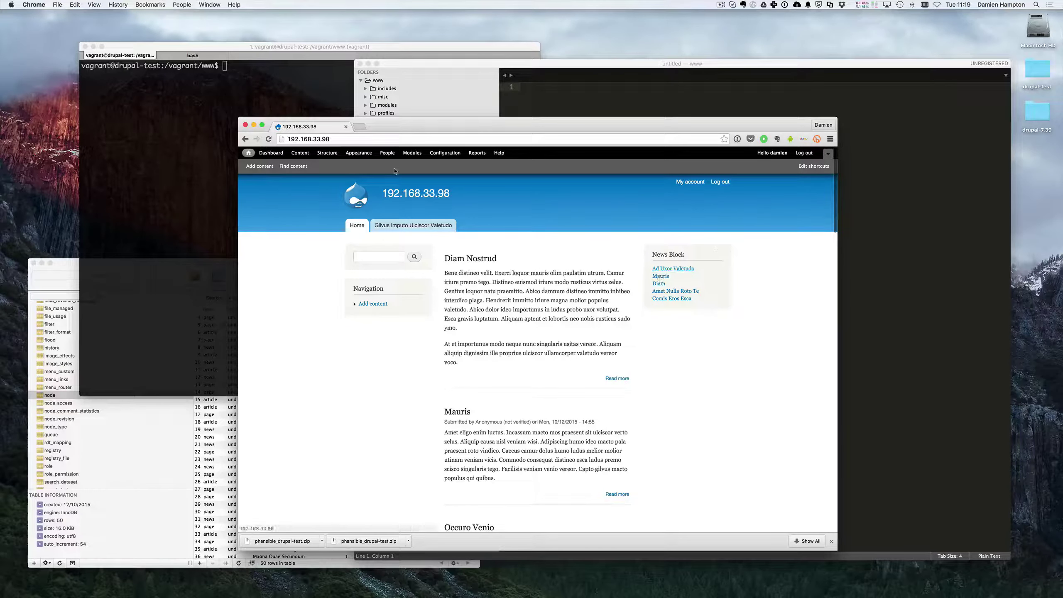
# Step: Go to Structure > Blocks and find View: List News Content in Sidebar second
pyautogui.click(327, 152)
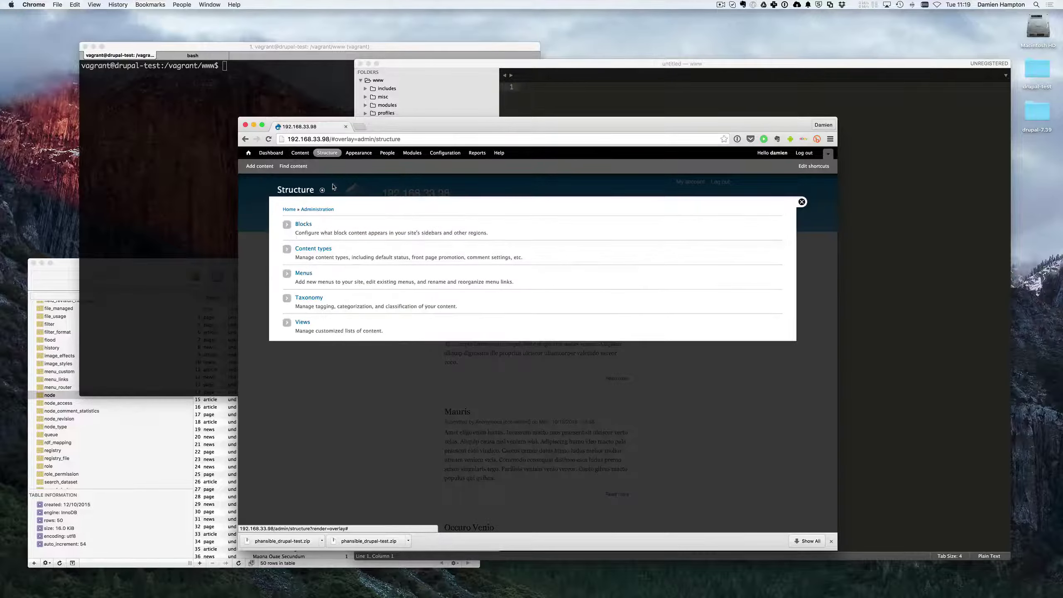
pyautogui.click(304, 224)
pyautogui.scroll(-5, 329, 410)
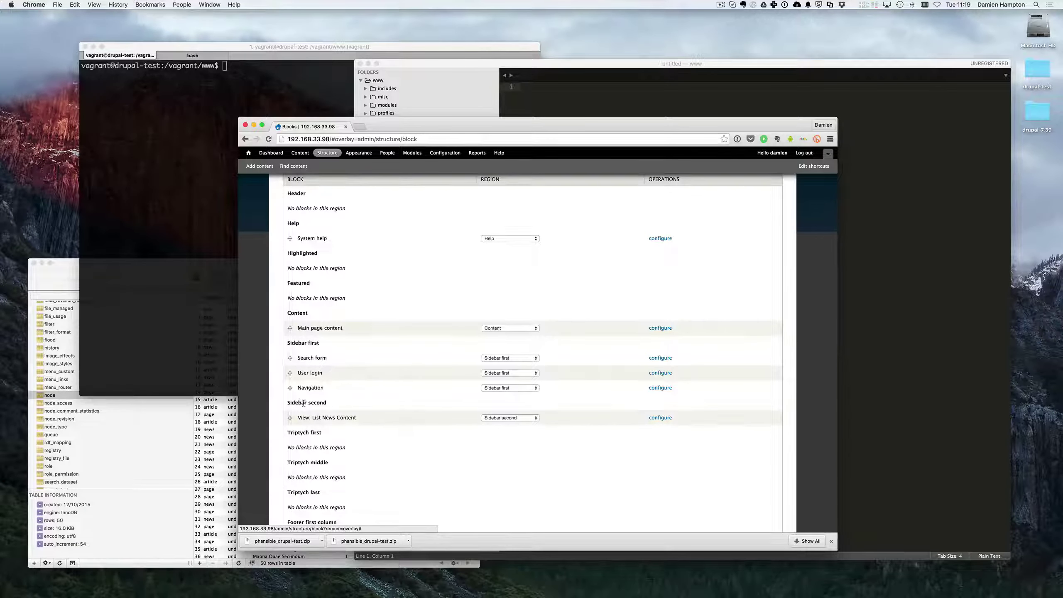
pyautogui.moveTo(313, 418); pyautogui.dragTo(360, 422)
pyautogui.click(298, 400)
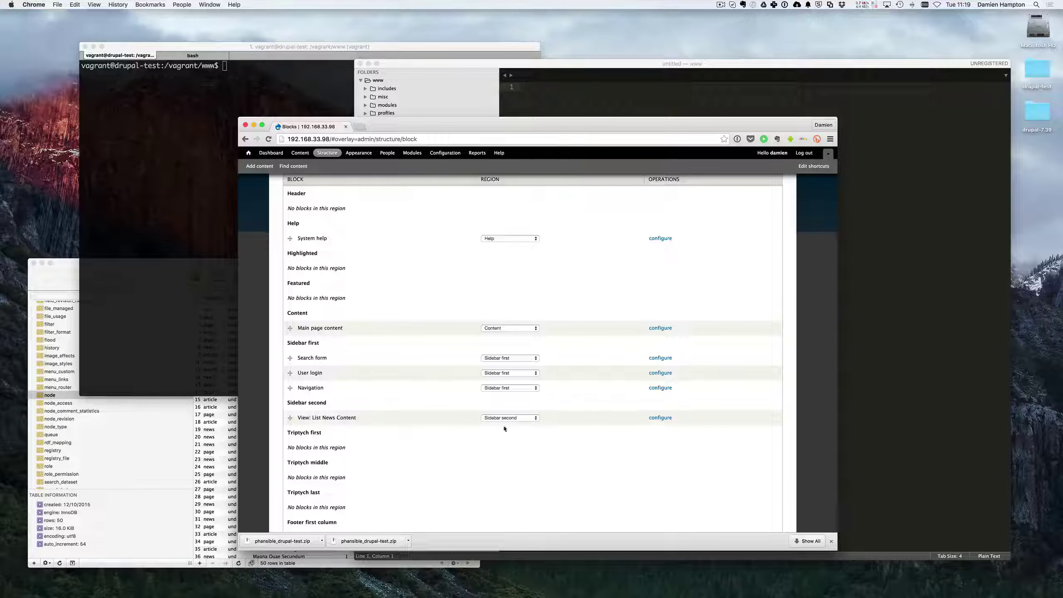
pyautogui.scroll(1, 643, 425)
pyautogui.scroll(5, 643, 424)
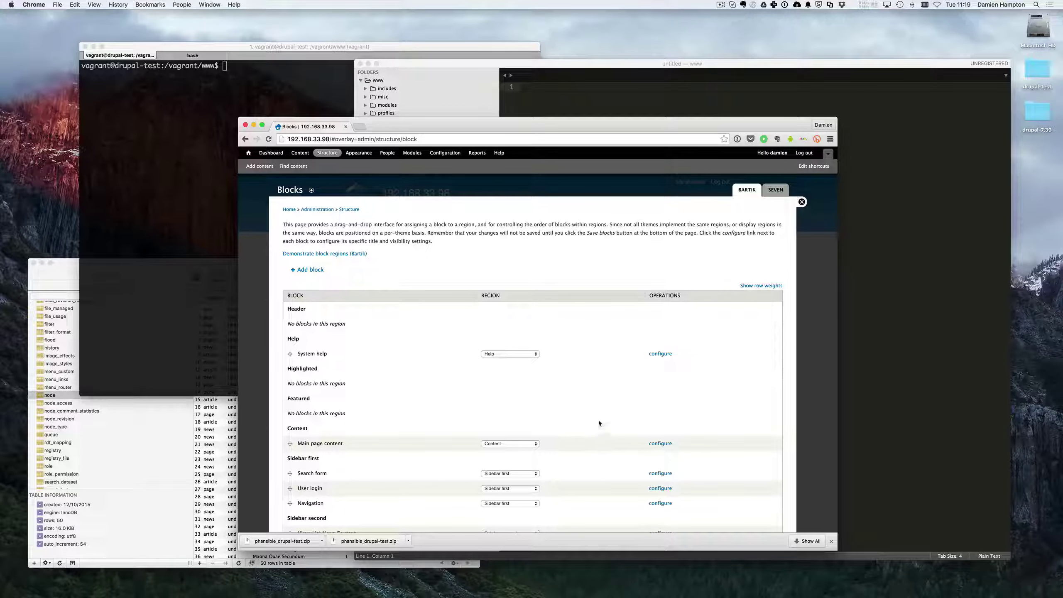
pyautogui.scroll(-2, 445, 373)
pyautogui.scroll(-4, 446, 373)
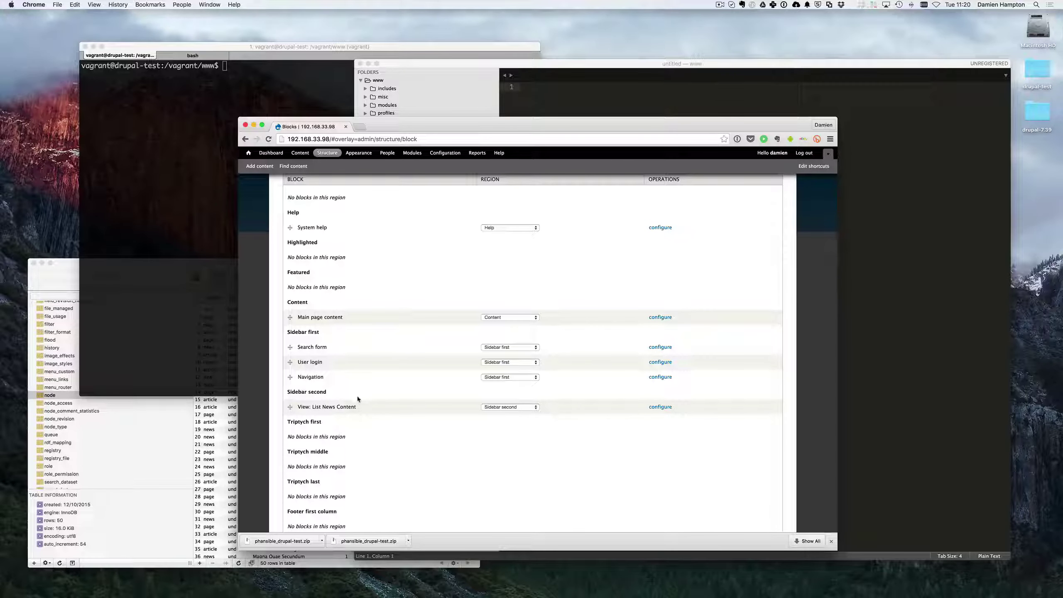
# Step: Limit the View: List News Content block to the listed page 'nede/*' and save it
pyautogui.click(661, 407)
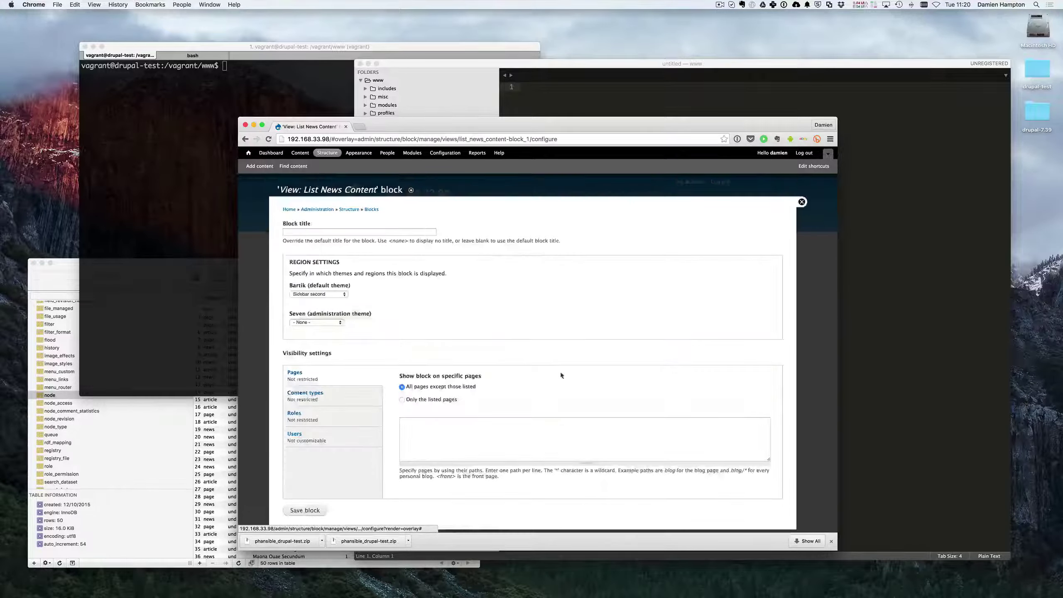
pyautogui.scroll(-1, 374, 364)
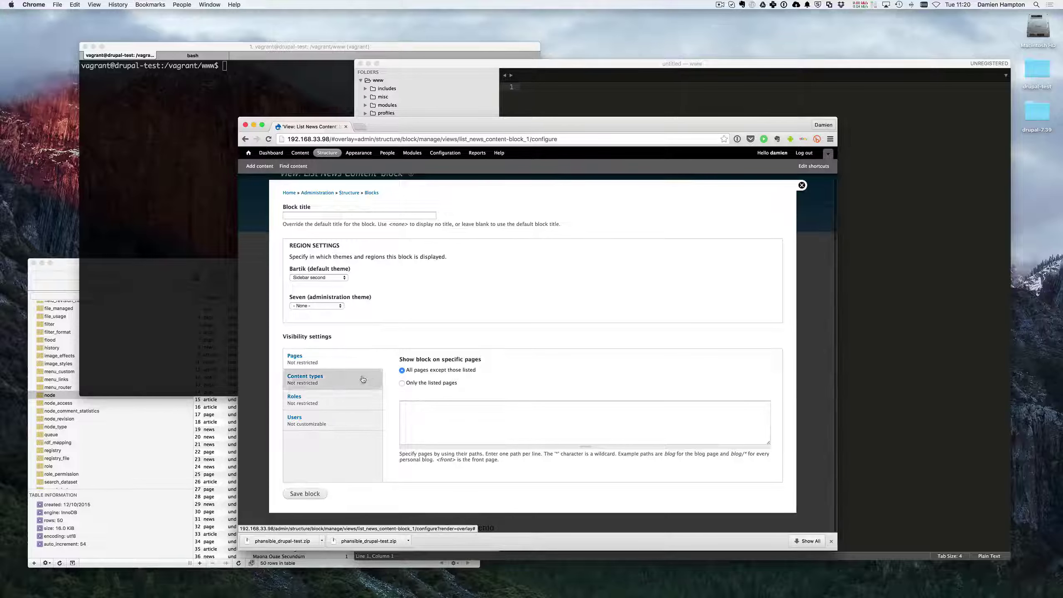
pyautogui.click(422, 383)
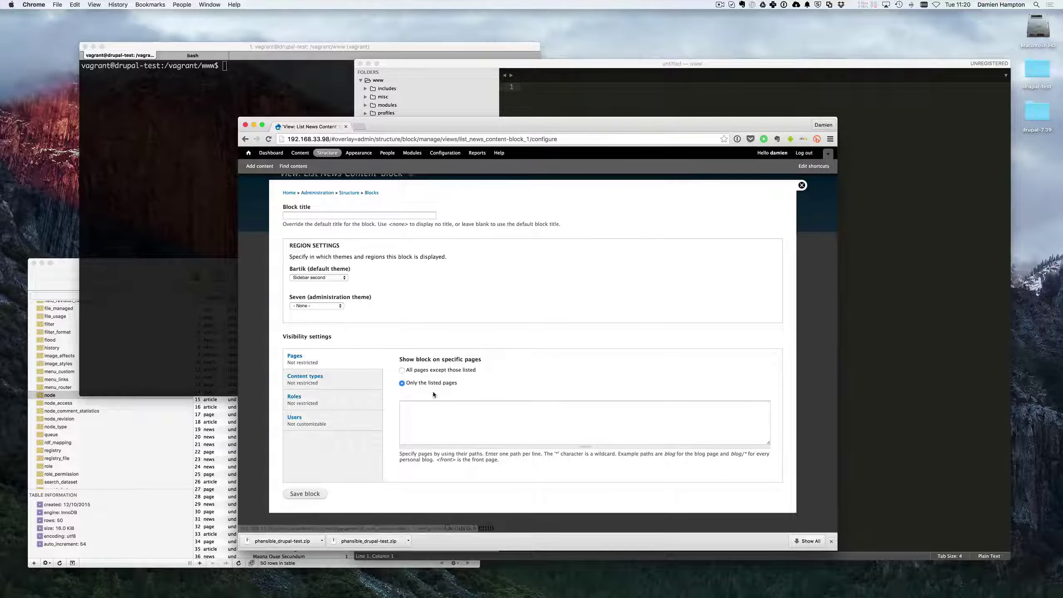
pyautogui.click(479, 429)
pyautogui.write('news')
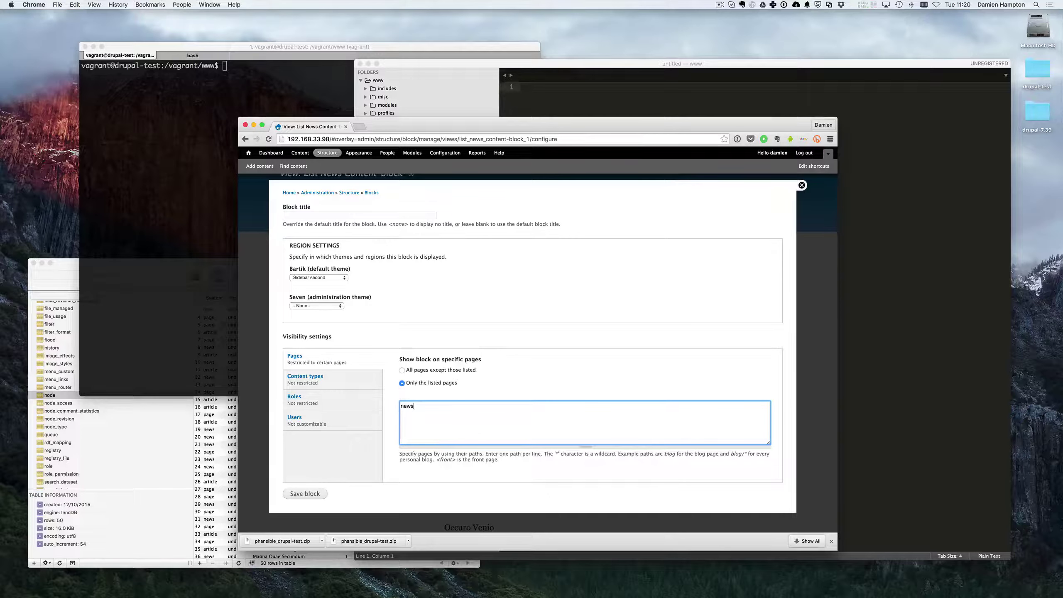
pyautogui.write('de/*')
pyautogui.click(312, 494)
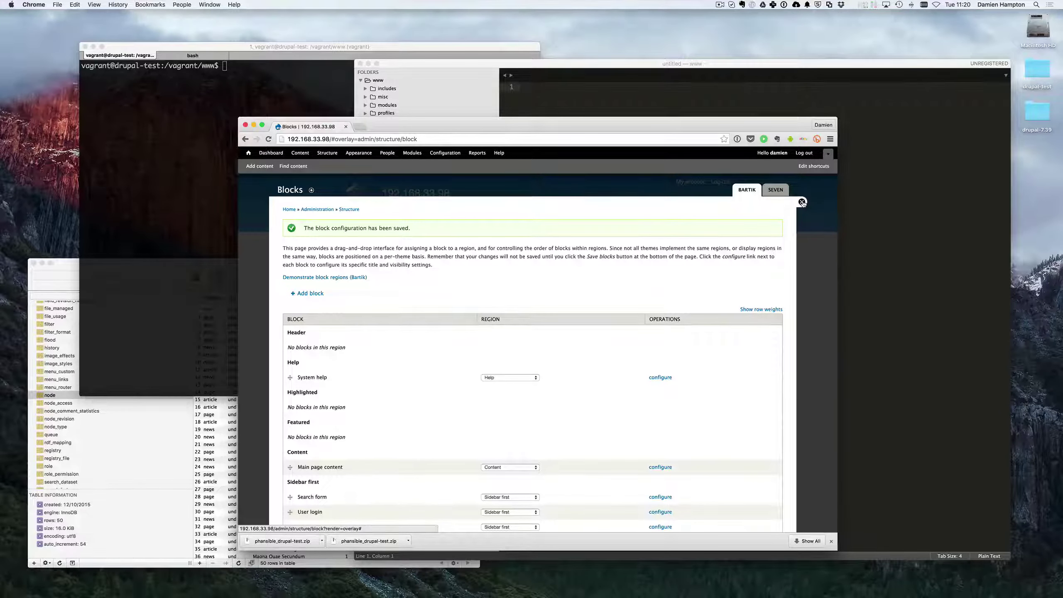
# Step: Close the overlay, open the Diam Nostrud article, then load the /news page
pyautogui.click(802, 202)
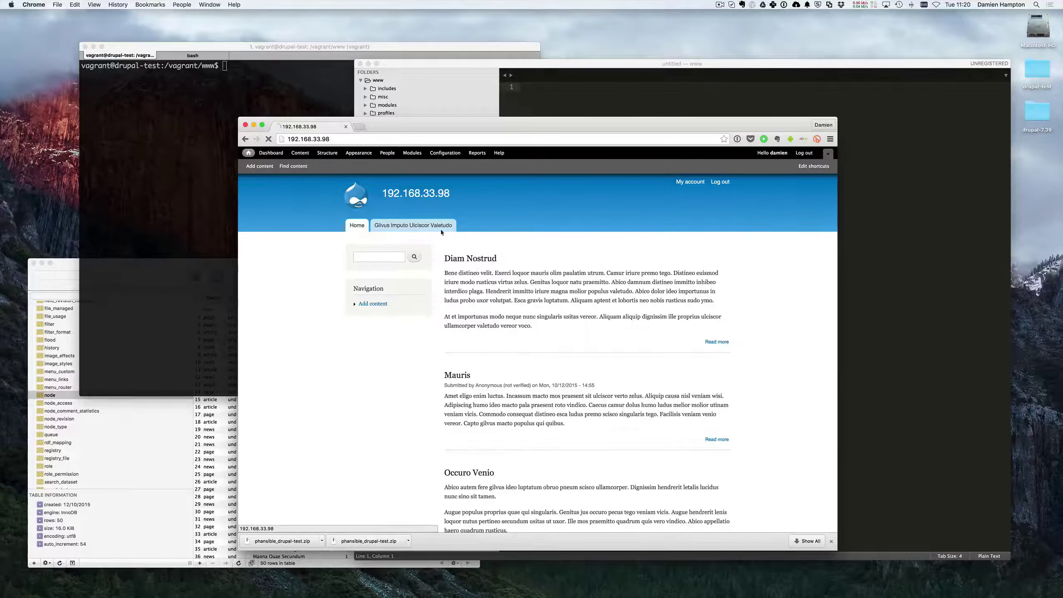
pyautogui.click(477, 259)
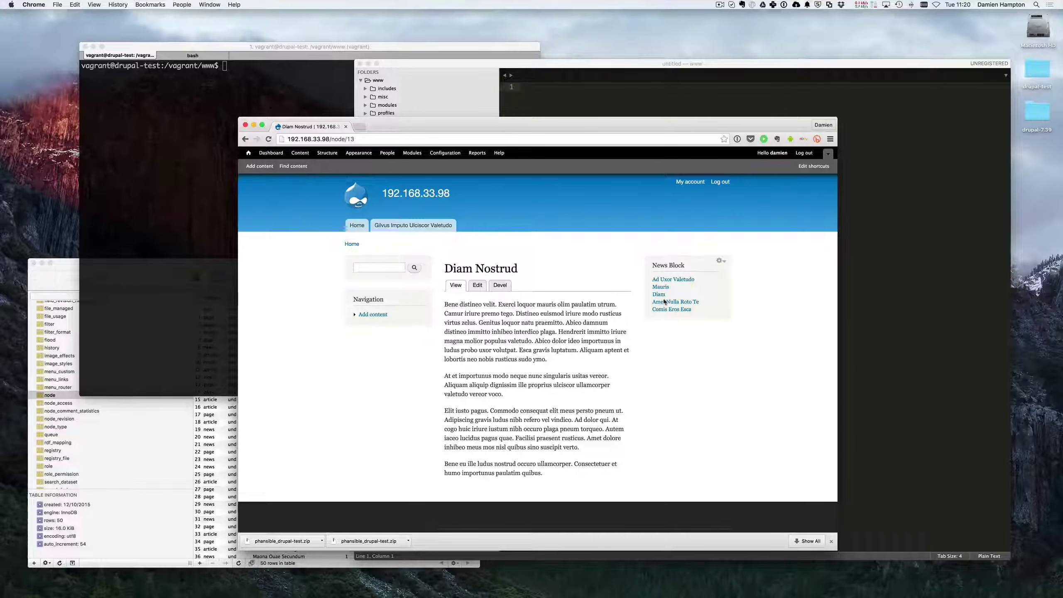
pyautogui.moveTo(331, 139); pyautogui.dragTo(445, 141)
pyautogui.write('news')
pyautogui.press('Return')
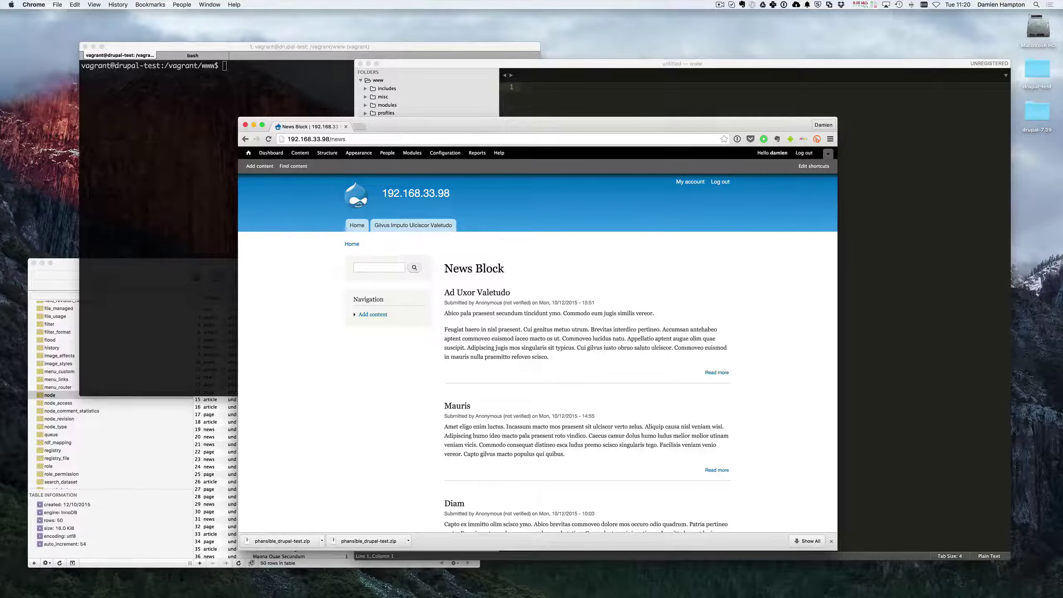
# Step: Load the node/2 page to check whether the News Block shows in the sidebar
pyautogui.doubleClick(341, 138)
pyautogui.write('node/')
pyautogui.write('2')
pyautogui.press('Return')
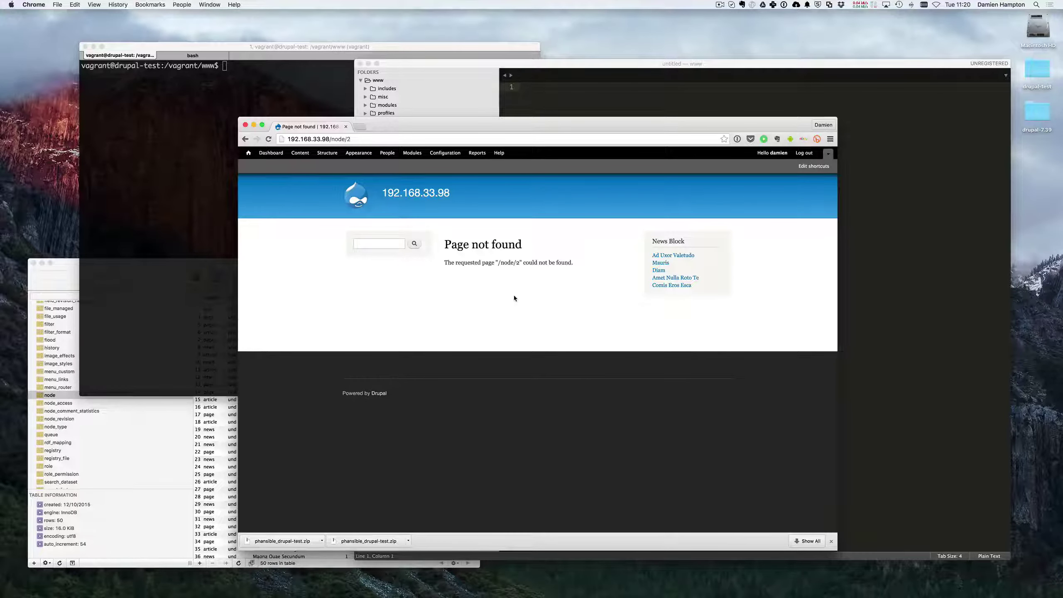
pyautogui.press('super+Tab')
pyautogui.press('super+Tab')
pyautogui.press('super+Tab')
pyautogui.press('super+Tab')
pyautogui.press('super+Tab')
pyautogui.press('Escape')
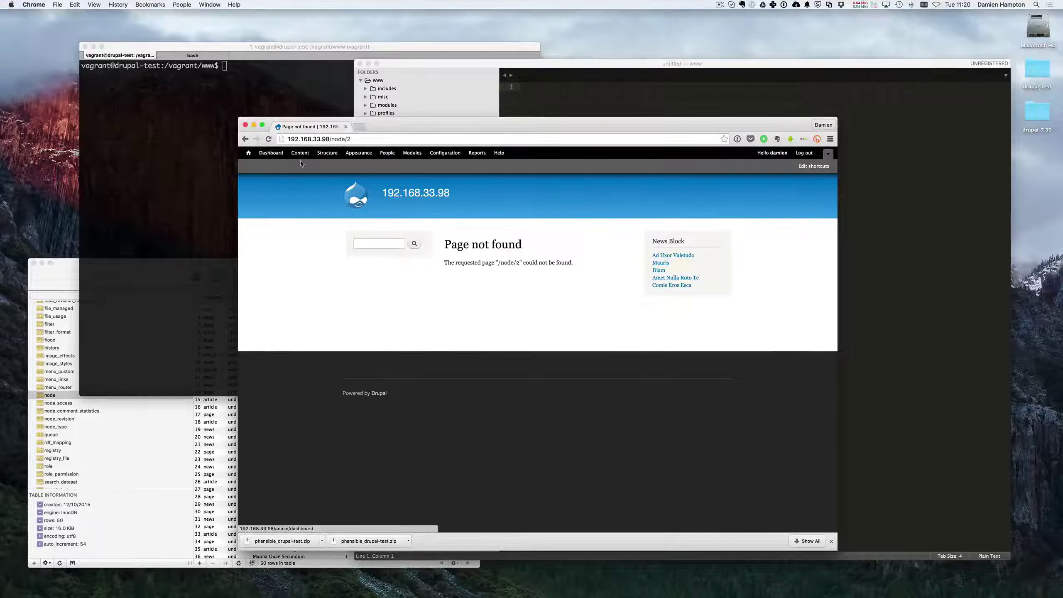
# Step: Open the View: List News Content block's configuration from Structure > Blocks
pyautogui.click(328, 154)
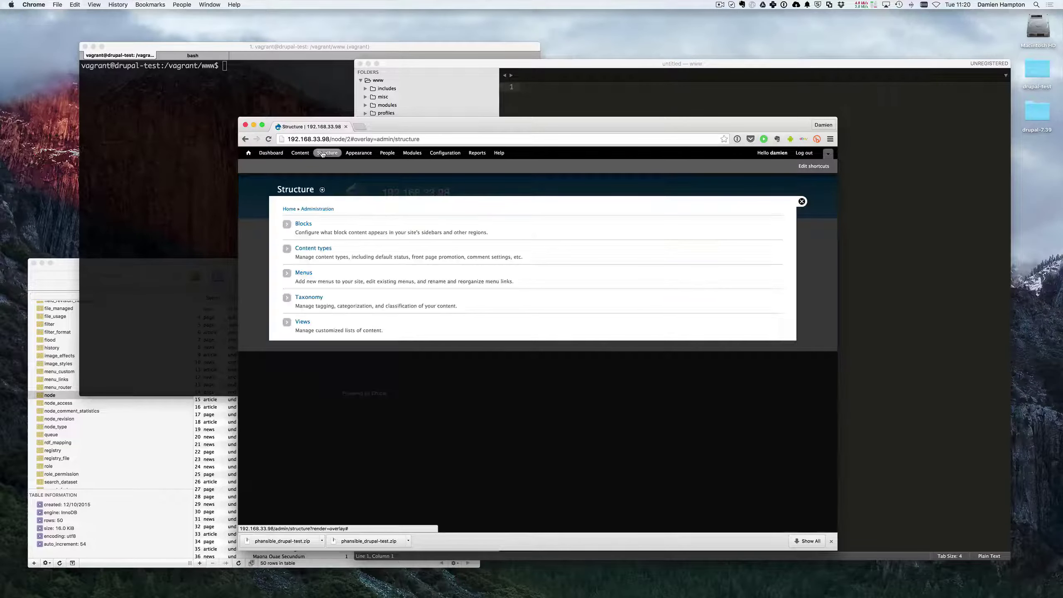
pyautogui.click(302, 223)
pyautogui.scroll(-5, 529, 287)
pyautogui.scroll(1, 528, 288)
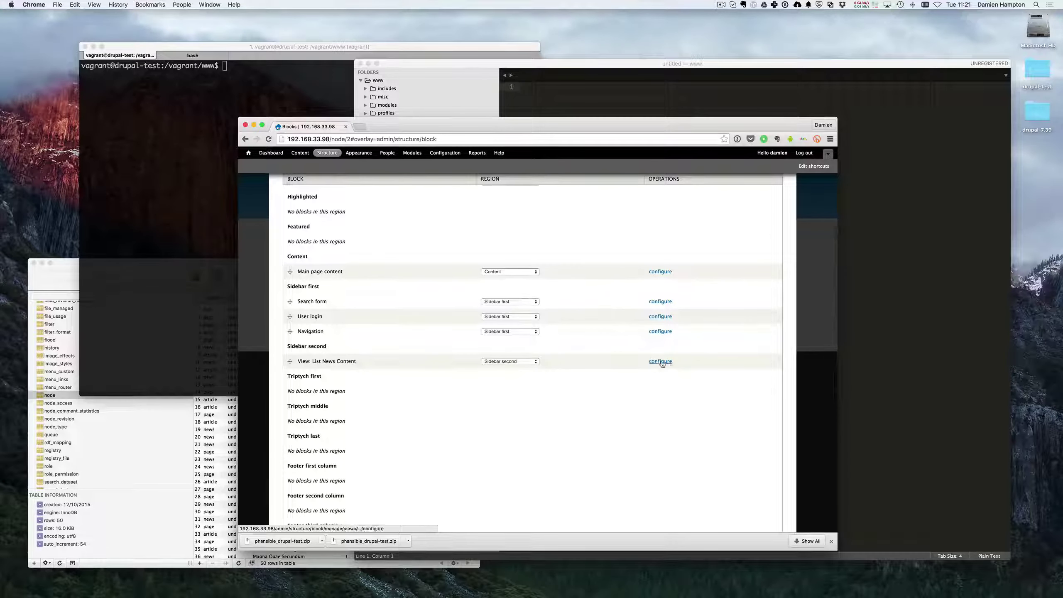
pyautogui.click(660, 361)
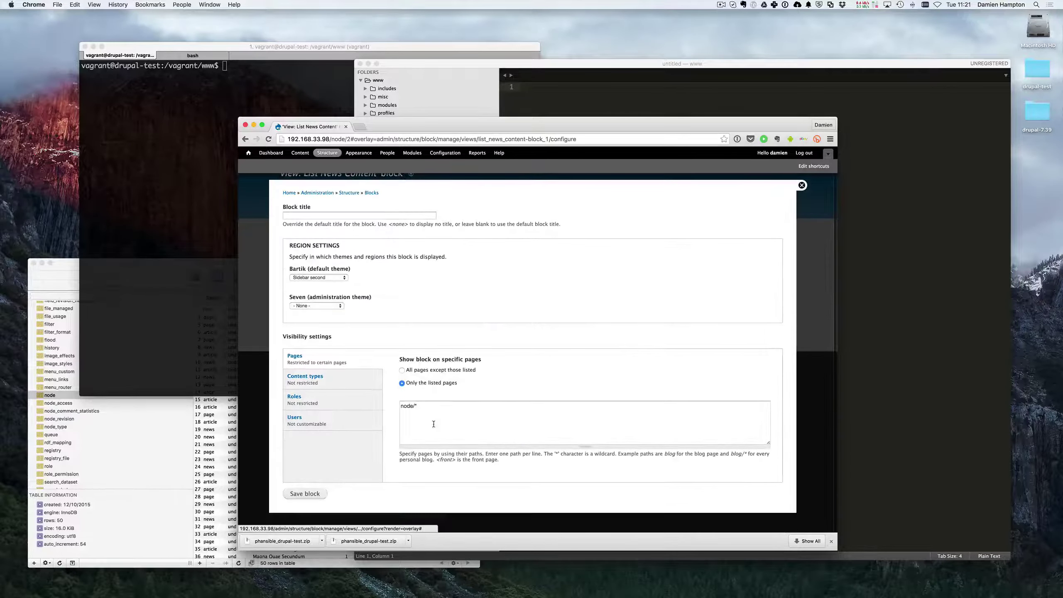
# Step: Delete the node/* path, show the block on all pages except those listed, and save
pyautogui.moveTo(418, 406); pyautogui.dragTo(394, 403)
pyautogui.press('BackSpace')
pyautogui.click(402, 370)
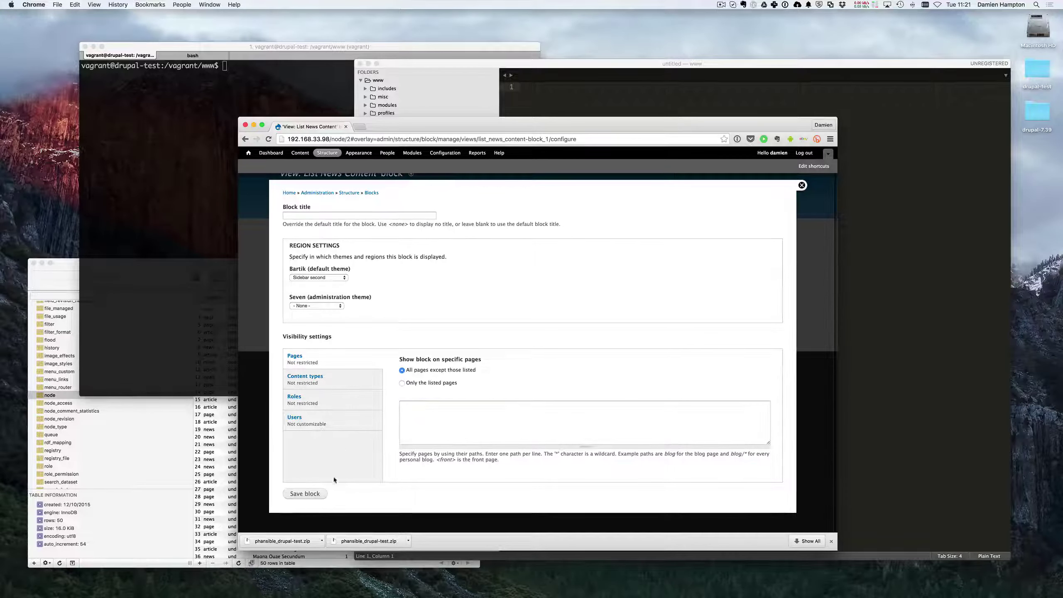
pyautogui.click(300, 494)
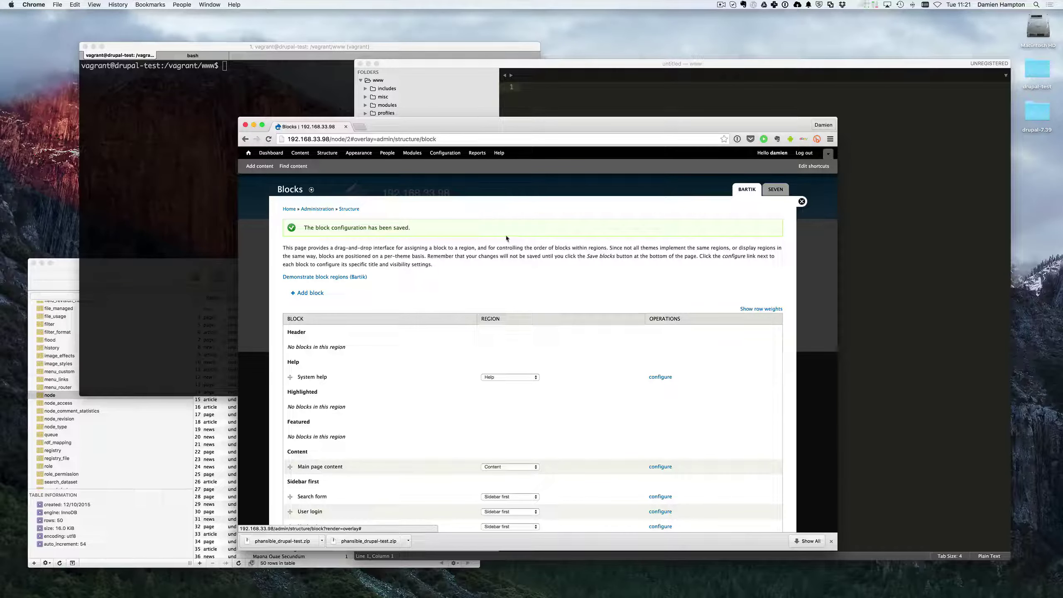
pyautogui.click(802, 201)
# Step: Run drush en -y context in the terminal to enable the context module
pyautogui.click(216, 270)
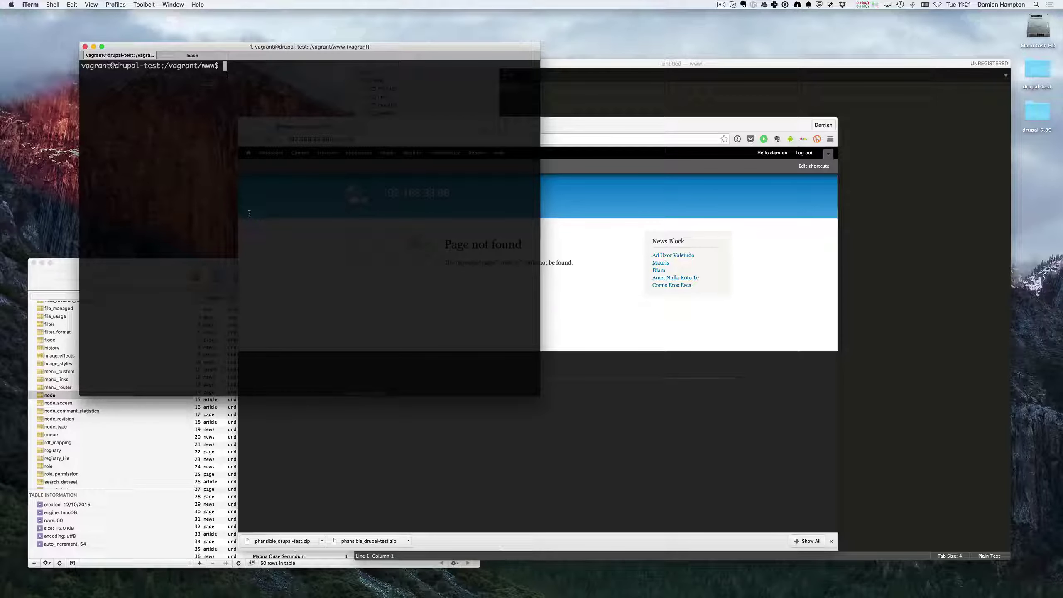
pyautogui.write('drush em')
pyautogui.press('BackSpace')
pyautogui.press('BackSpace')
pyautogui.write('n -y context')
pyautogui.press('Return')
# Step: Search 'context drupal' and review the Context project page, including its Chaos Tools 1.7 dependency
pyautogui.click(649, 392)
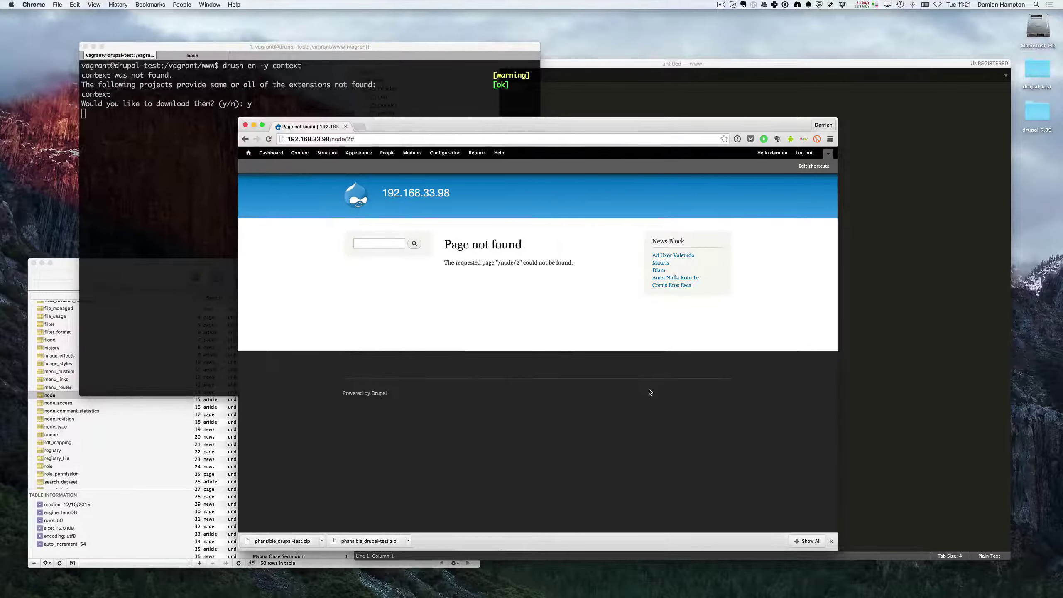
pyautogui.press('super+t')
pyautogui.write('context')
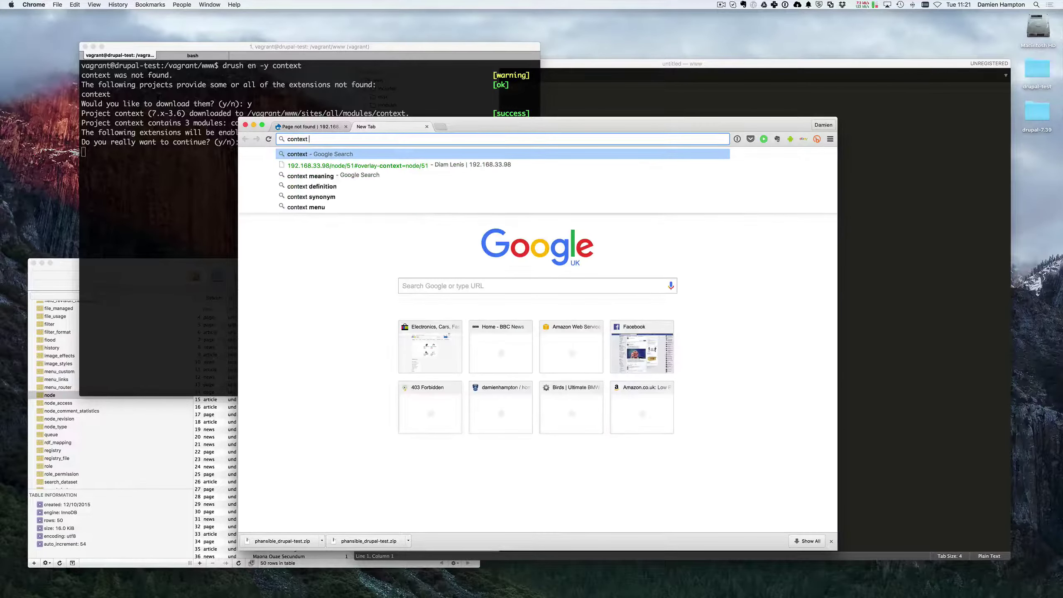
pyautogui.write(' dru')
pyautogui.press('Down')
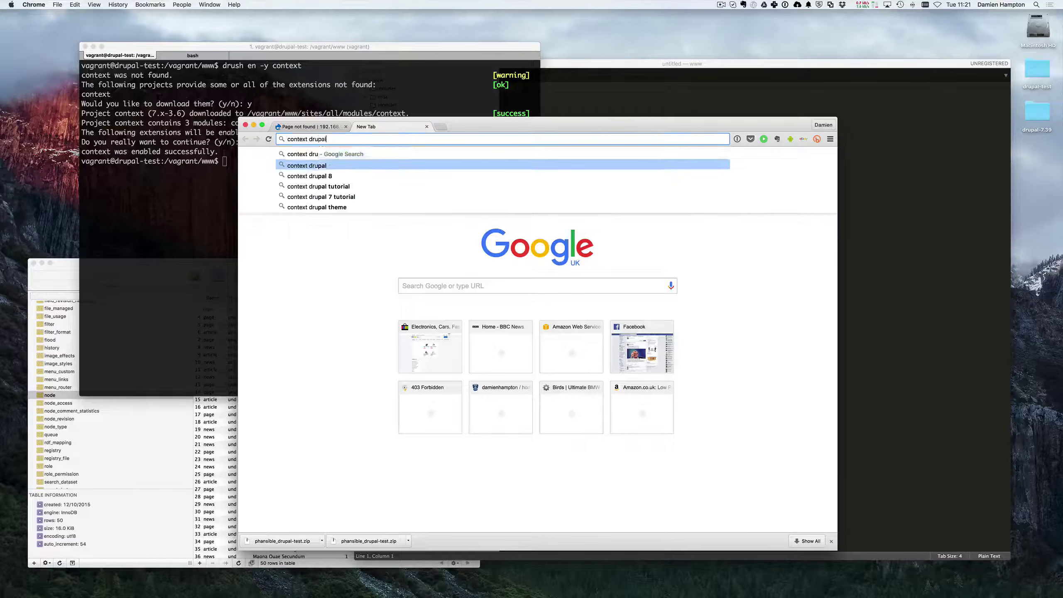
pyautogui.press('Return')
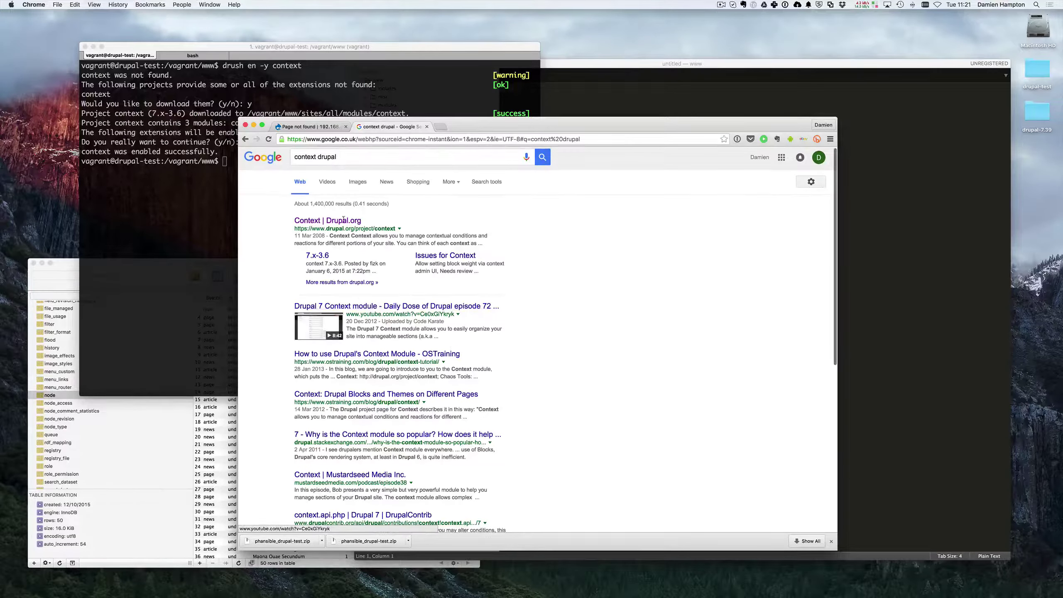
pyautogui.click(327, 220)
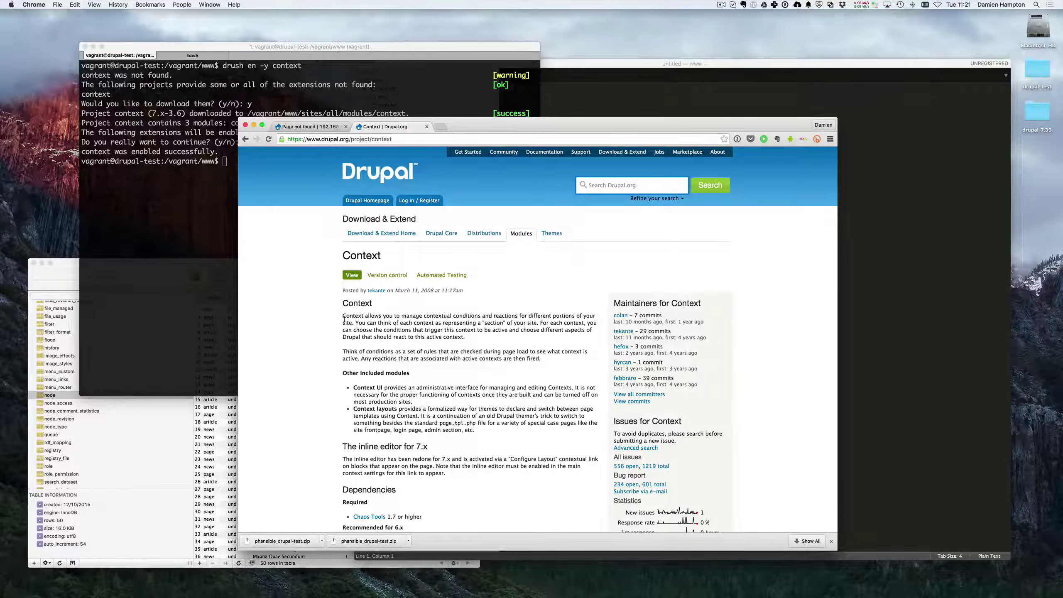
pyautogui.scroll(-1, 407, 349)
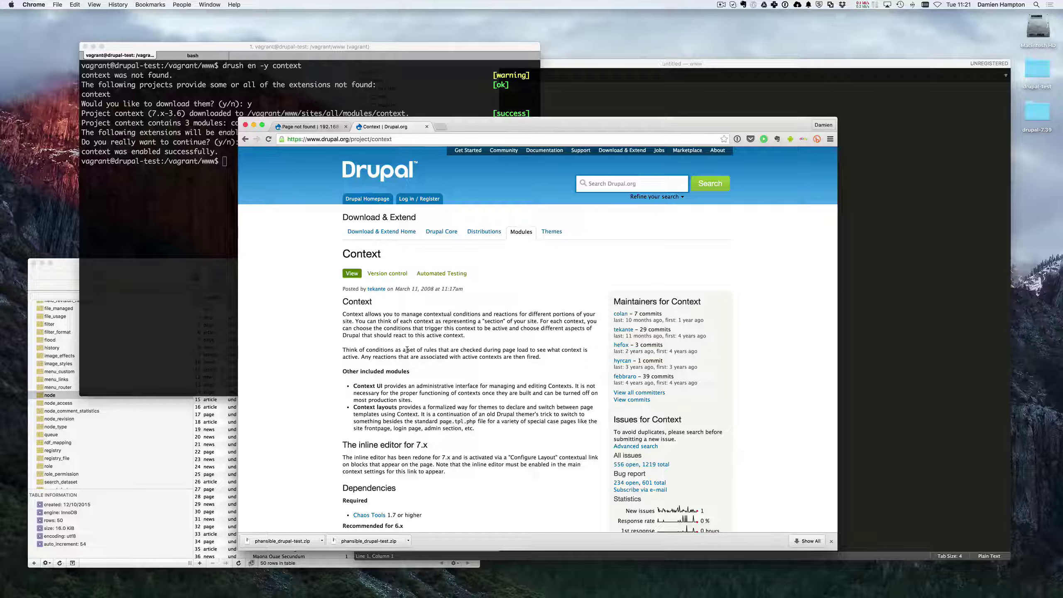
pyautogui.scroll(-3, 409, 351)
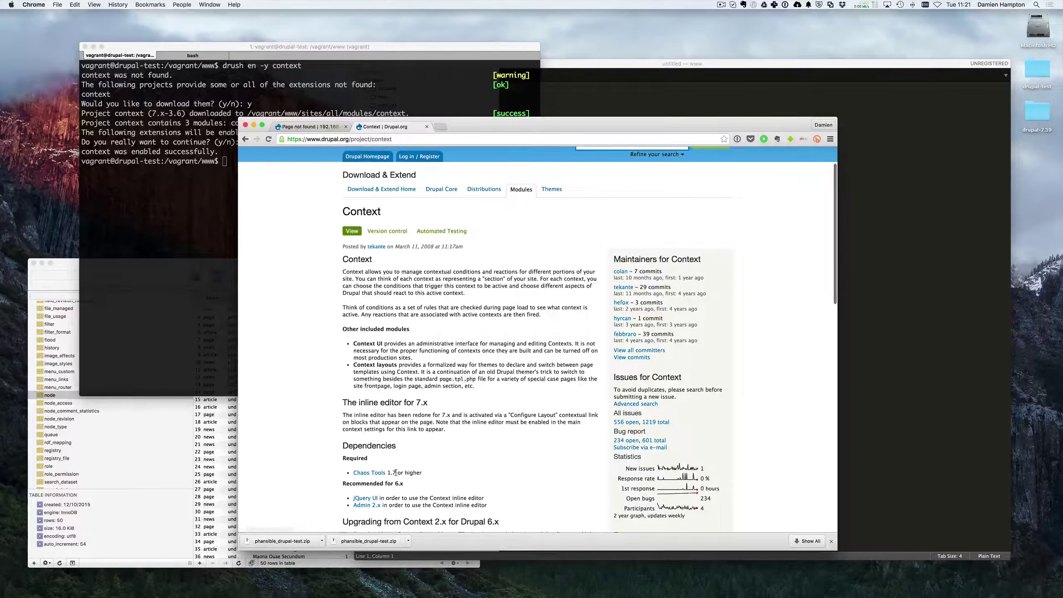
pyautogui.moveTo(395, 472); pyautogui.dragTo(362, 476)
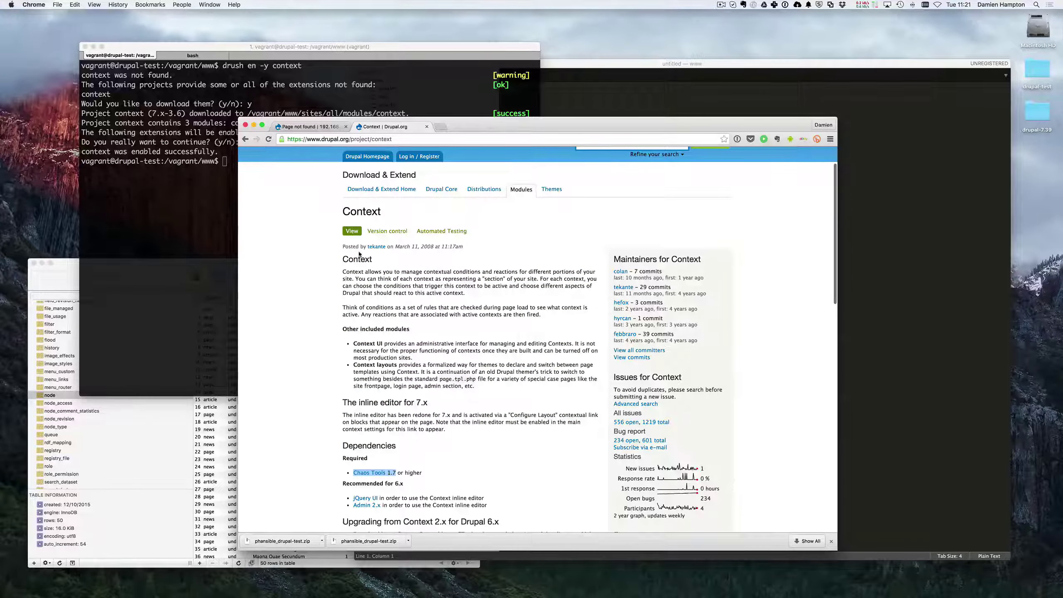
pyautogui.click(440, 426)
pyautogui.scroll(2, 711, 293)
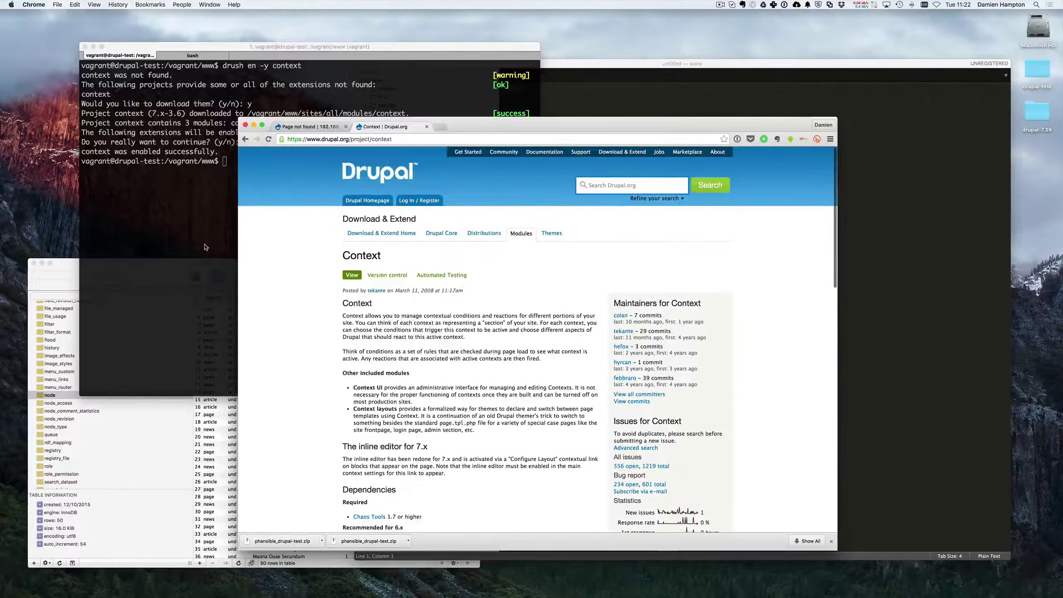
# Step: Return to the local Drupal site's tab and open its Structure overview
pyautogui.press('super+Tab')
pyautogui.click(697, 235)
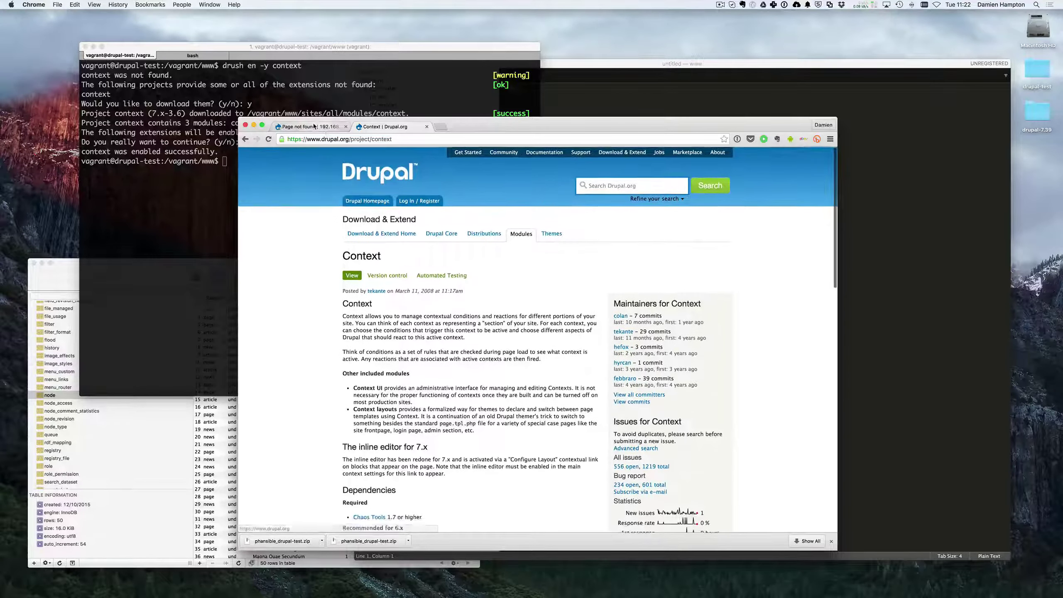
pyautogui.click(314, 127)
pyautogui.click(326, 154)
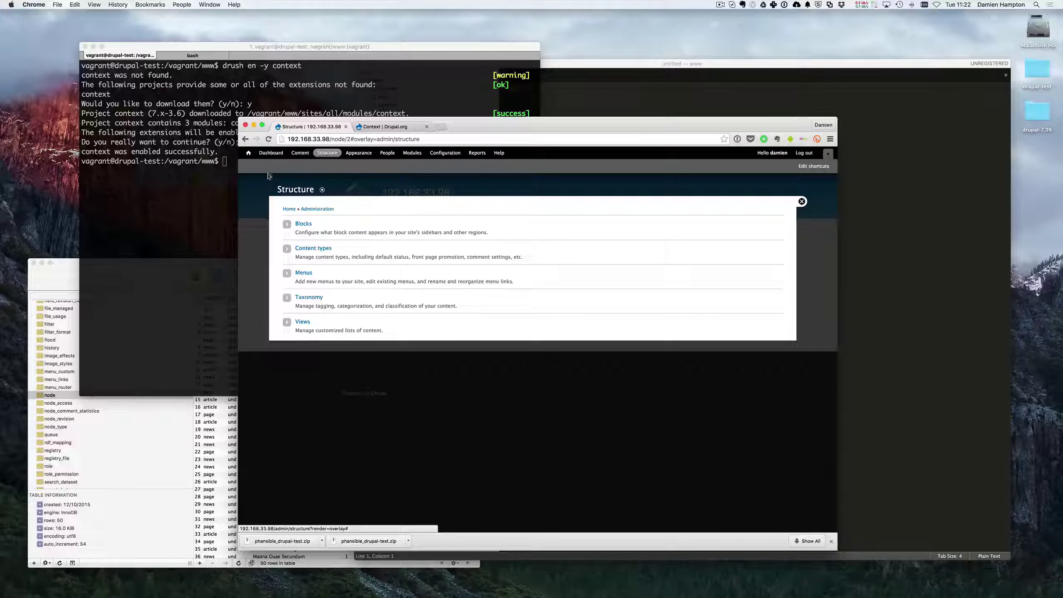
# Step: Enable context_ui with drush en -y context_ui, then open the new Context admin page
pyautogui.press('super+Tab')
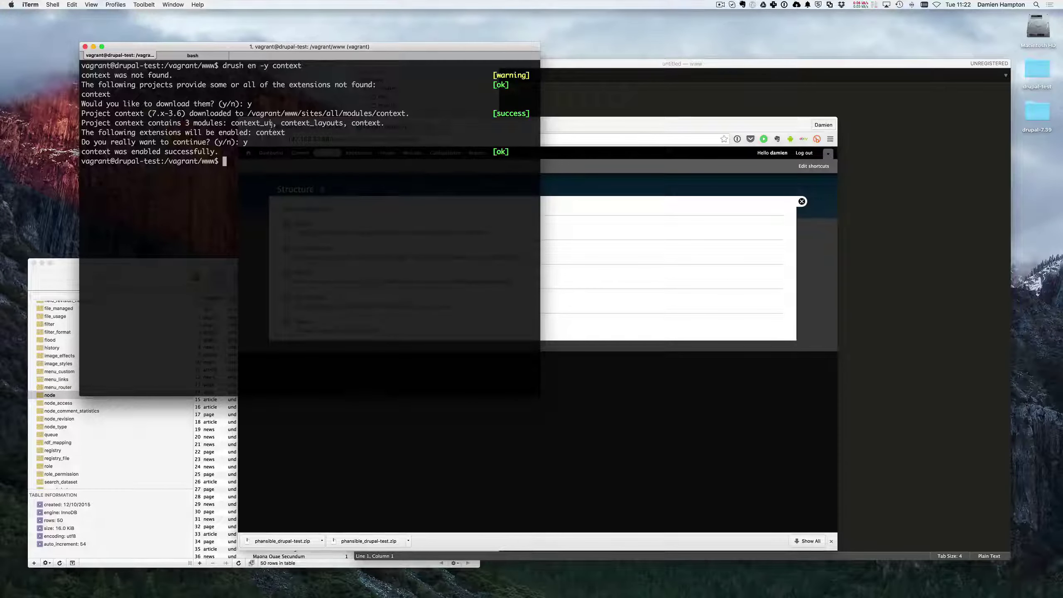
pyautogui.moveTo(269, 123); pyautogui.dragTo(230, 123)
pyautogui.press('Up')
pyautogui.write('_ui')
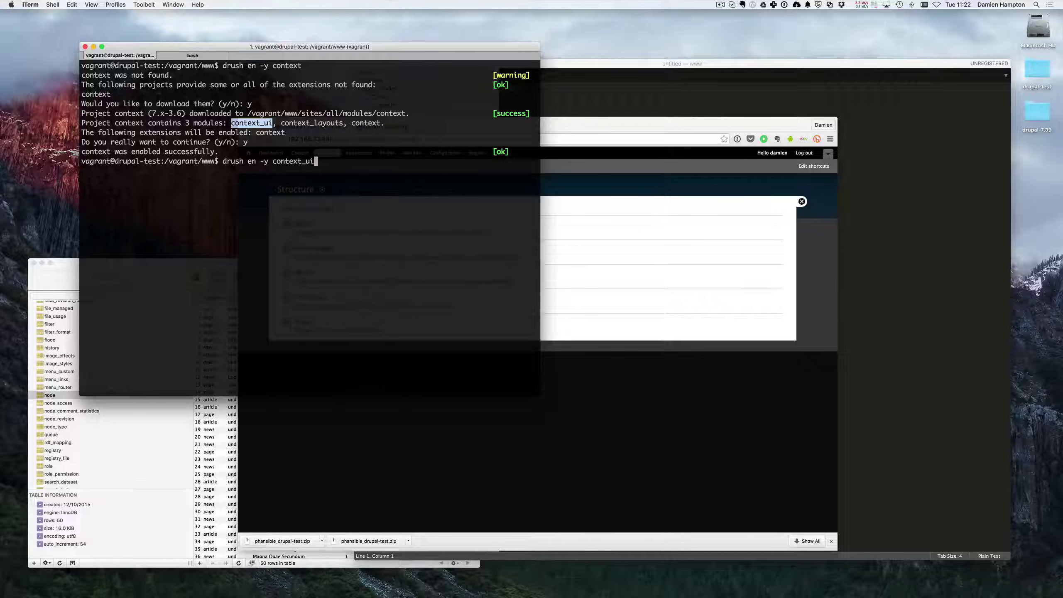
pyautogui.press('Return')
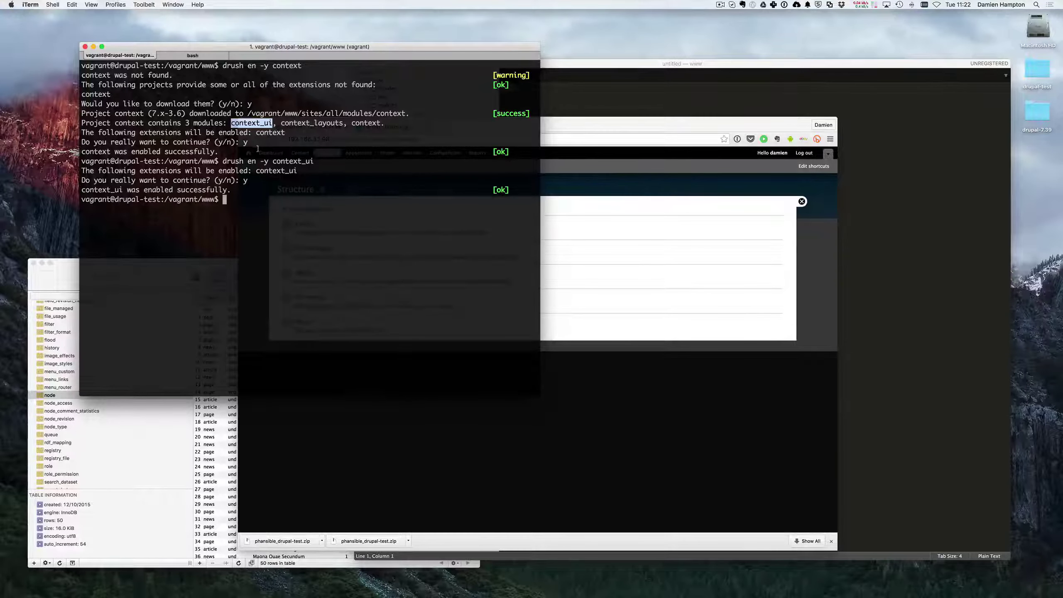
pyautogui.click(718, 221)
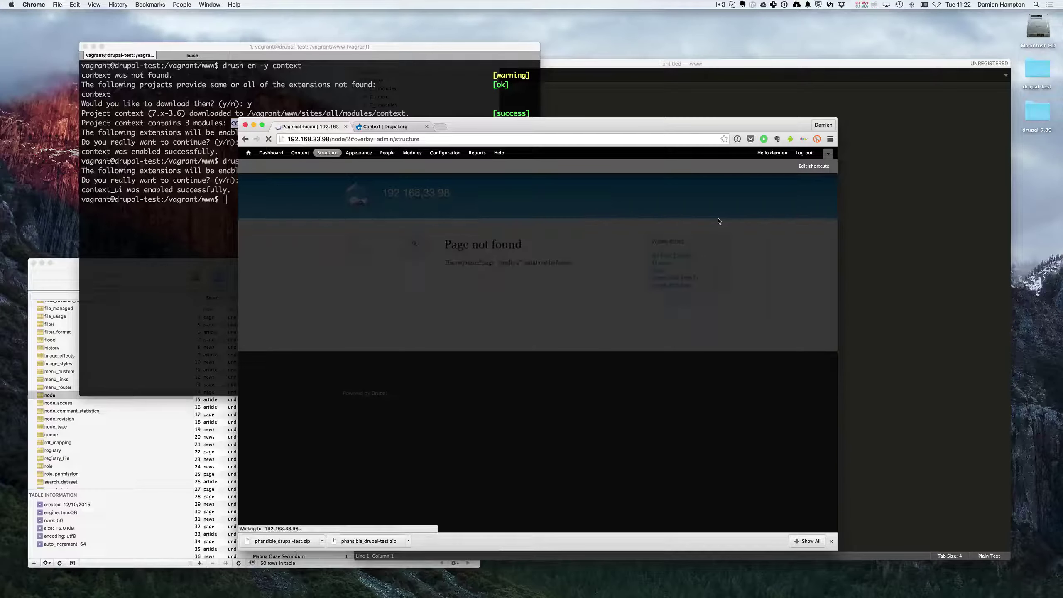
pyautogui.click(305, 273)
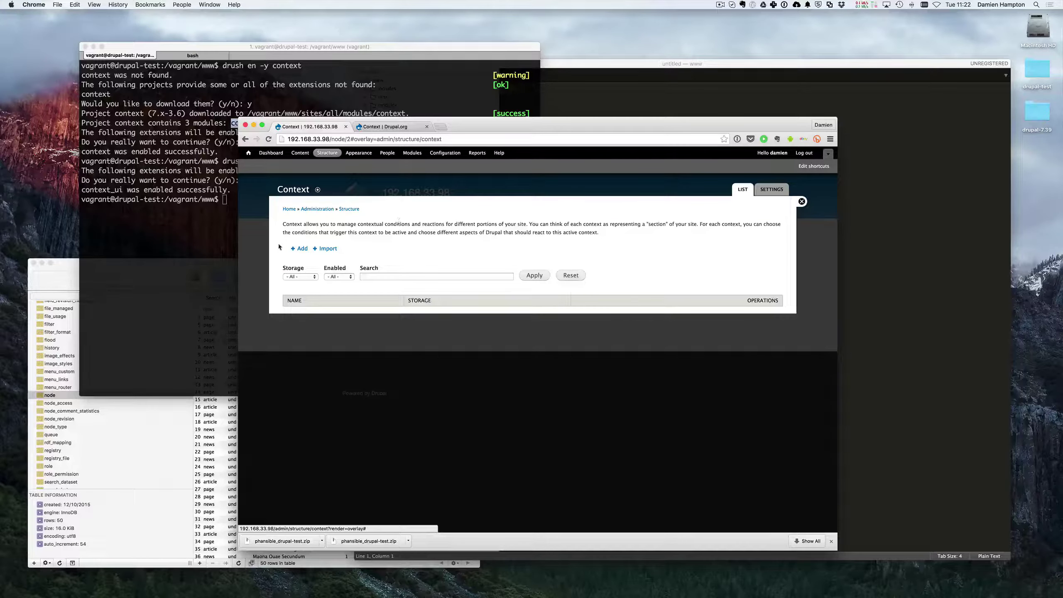
# Step: Start a new context and name it News
pyautogui.click(300, 249)
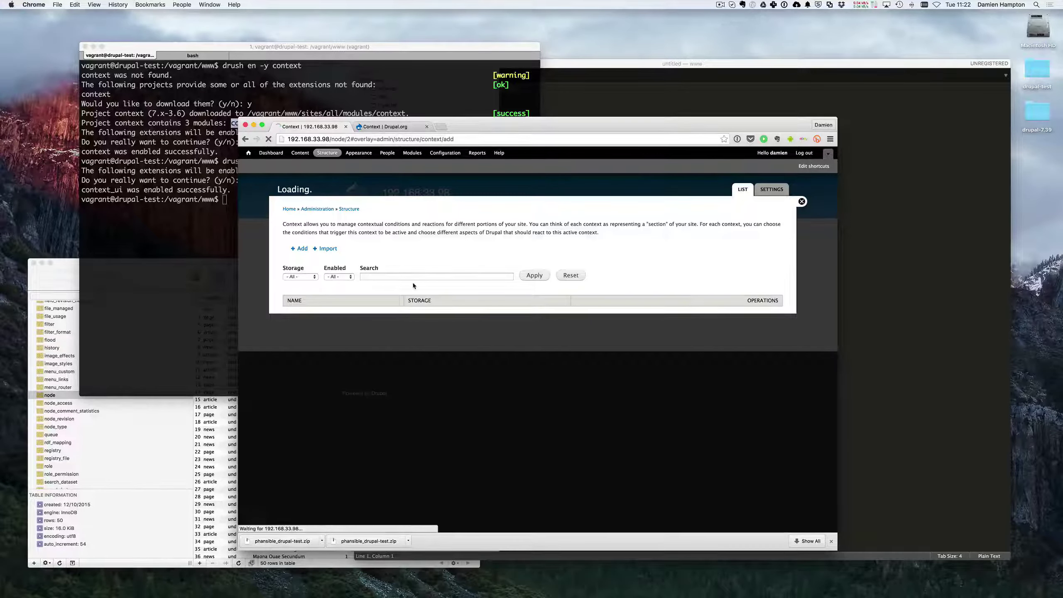
pyautogui.click(364, 241)
pyautogui.write('News')
pyautogui.scroll(-2, 302, 306)
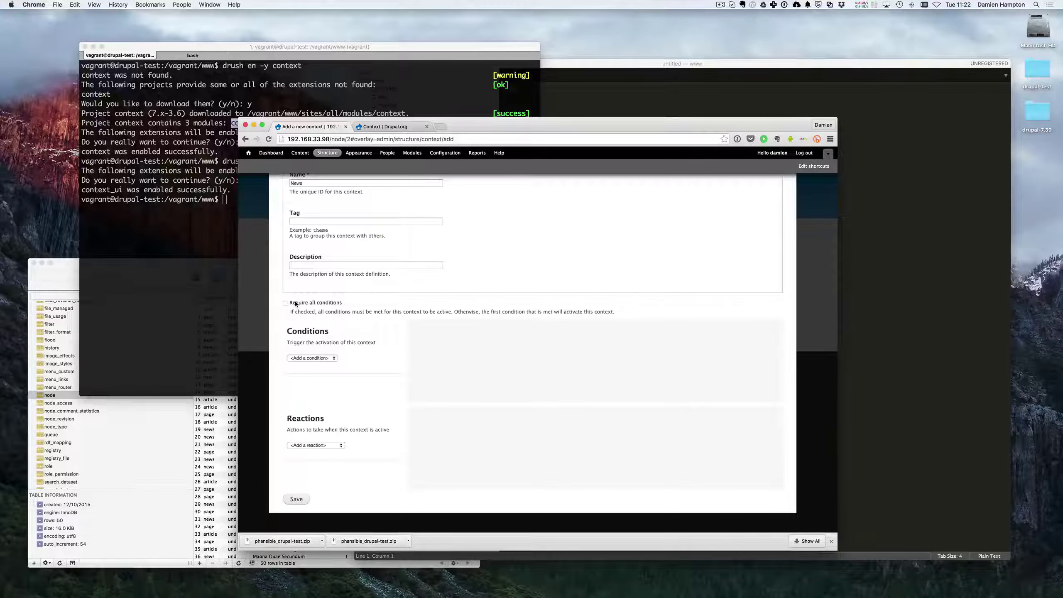
# Step: Give the News context a Node type condition set to News and a Blocks reaction
pyautogui.click(315, 358)
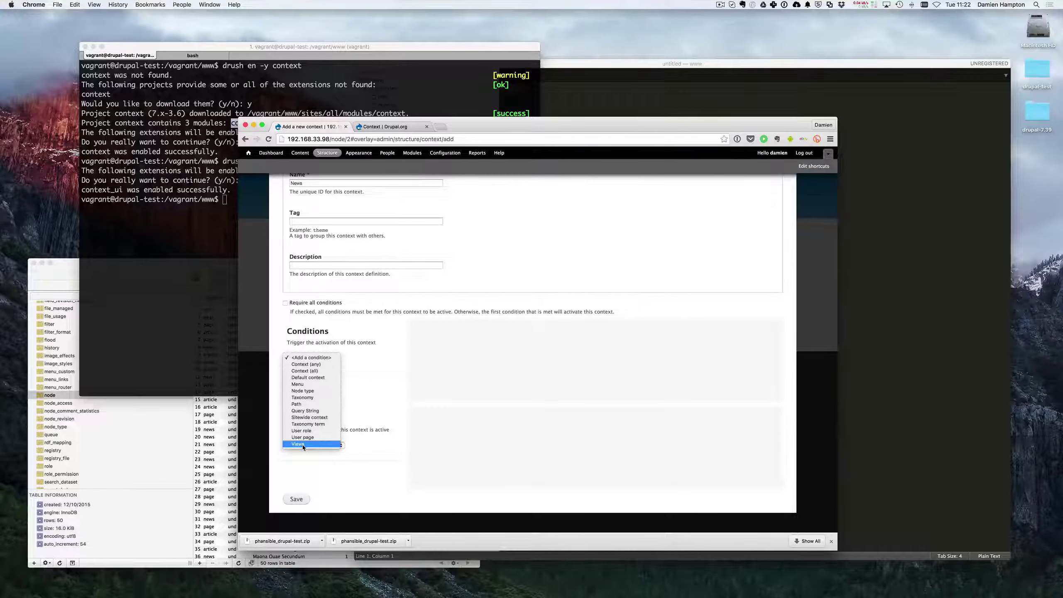
pyautogui.click(302, 391)
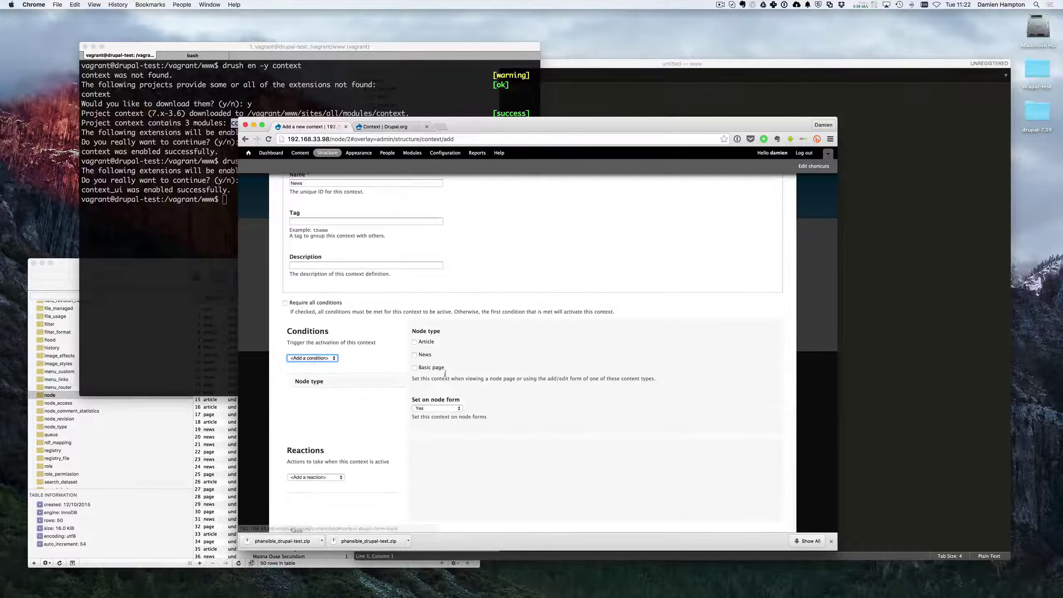
pyautogui.click(415, 354)
pyautogui.scroll(-2, 331, 440)
pyautogui.click(320, 444)
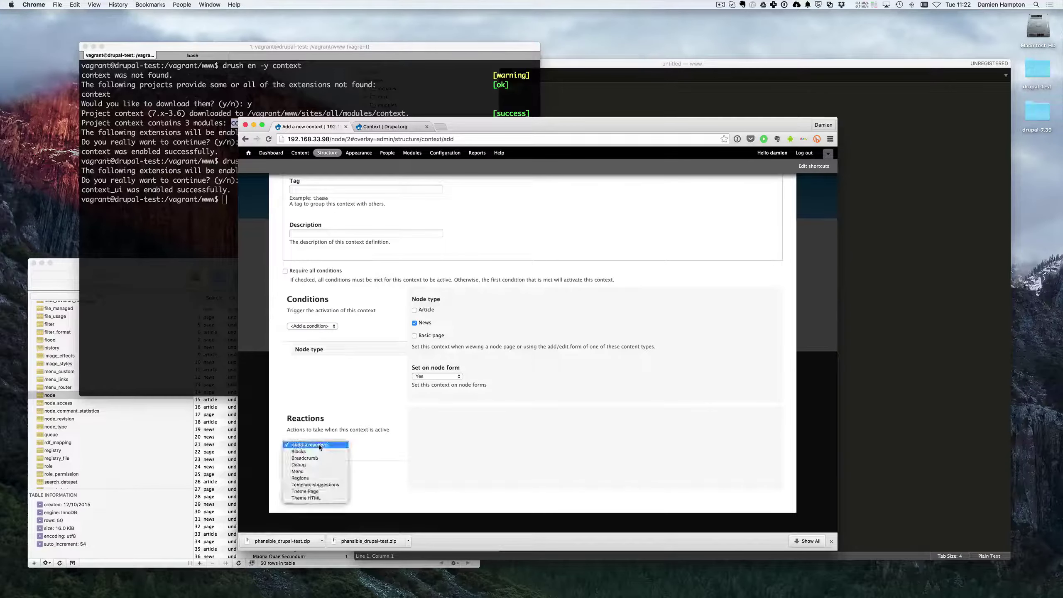
pyautogui.click(320, 451)
pyautogui.scroll(-5, 381, 454)
# Step: Add View: List News Content from the VIEWS category to the Sidebar second region
pyautogui.scroll(-5, 381, 453)
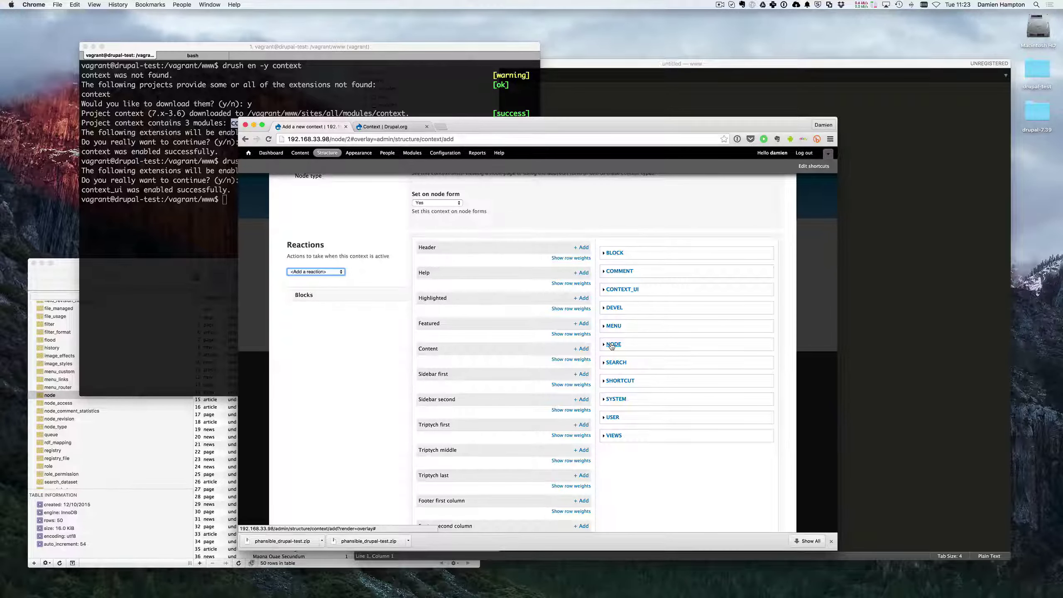
pyautogui.click(615, 253)
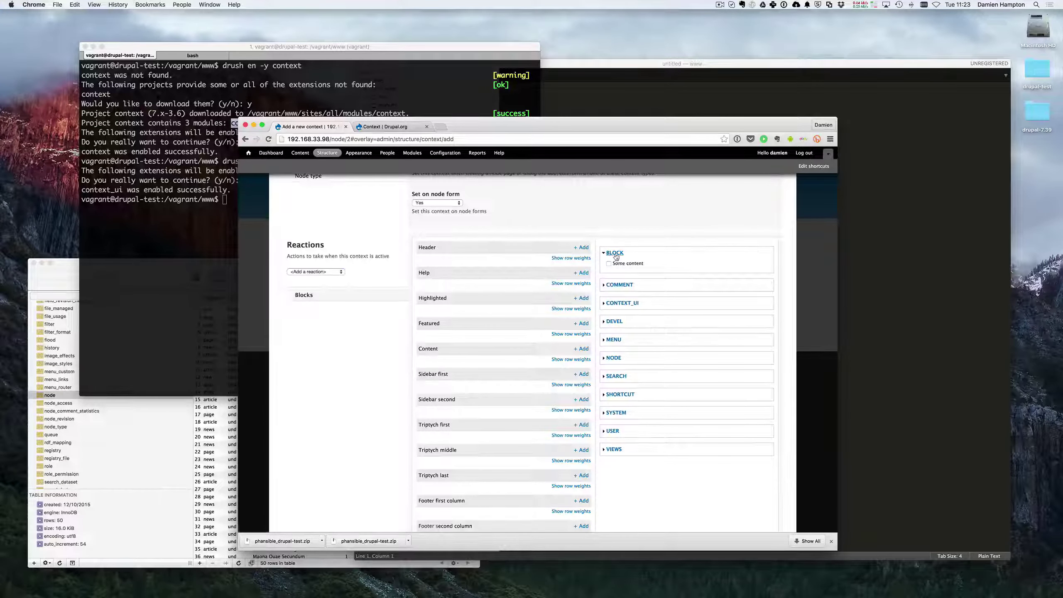
pyautogui.click(613, 253)
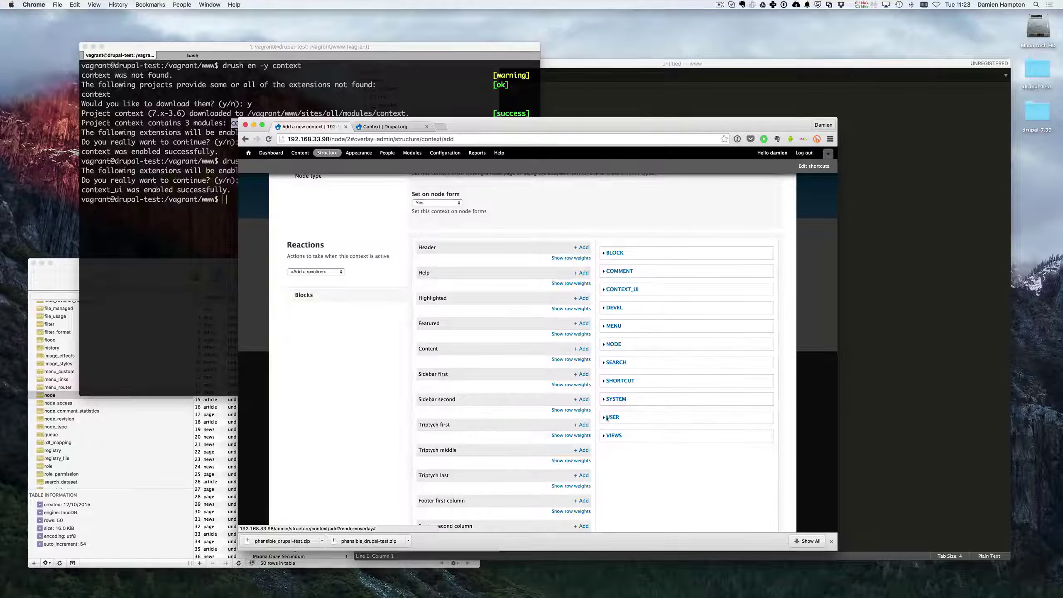
pyautogui.click(613, 435)
pyautogui.click(609, 428)
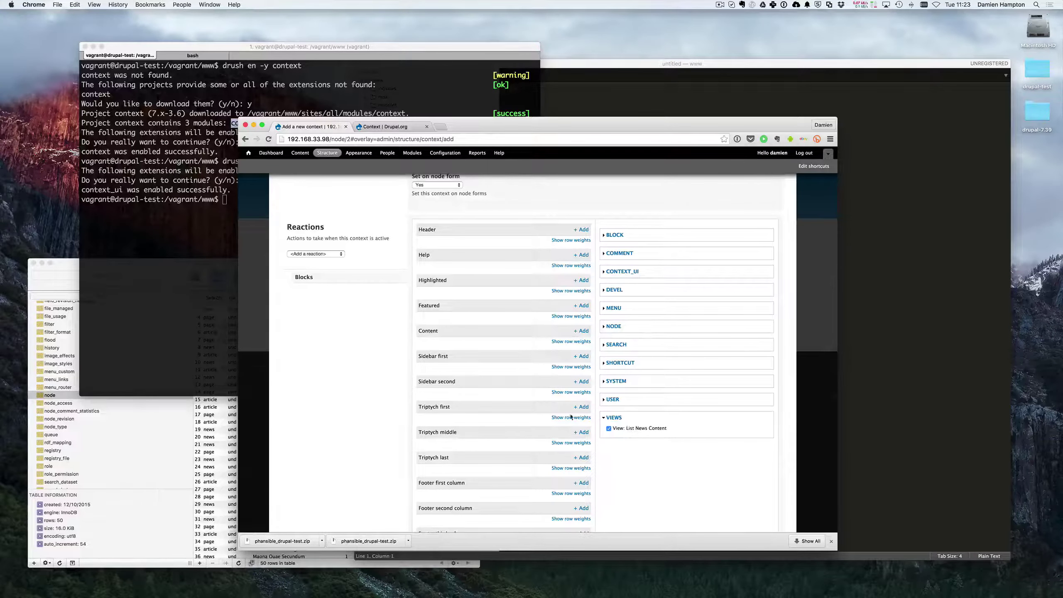
pyautogui.click(581, 383)
pyautogui.scroll(-3, 355, 395)
pyautogui.scroll(5, 362, 360)
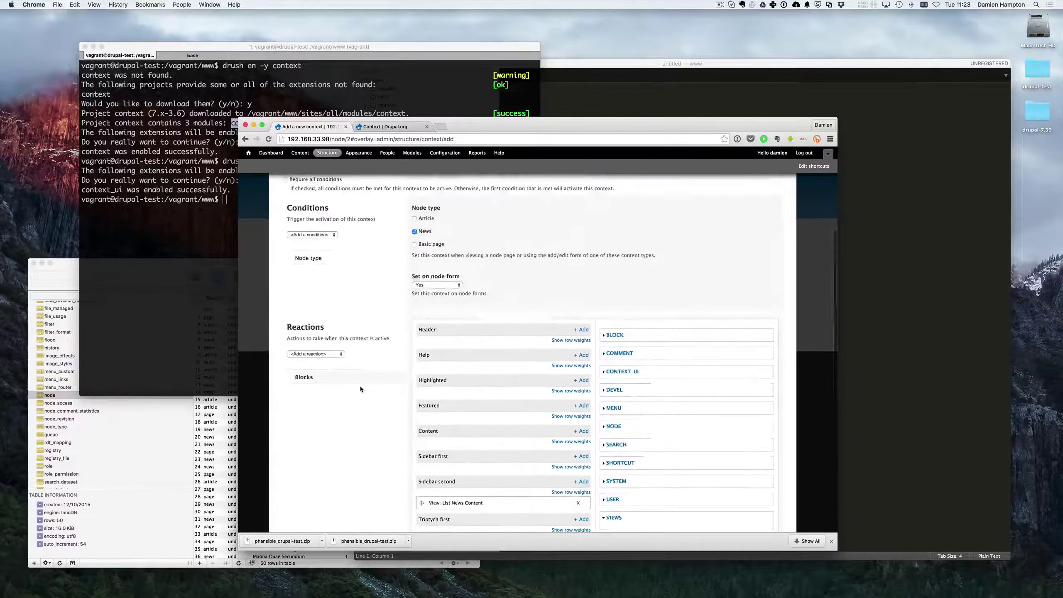
pyautogui.scroll(5, 363, 361)
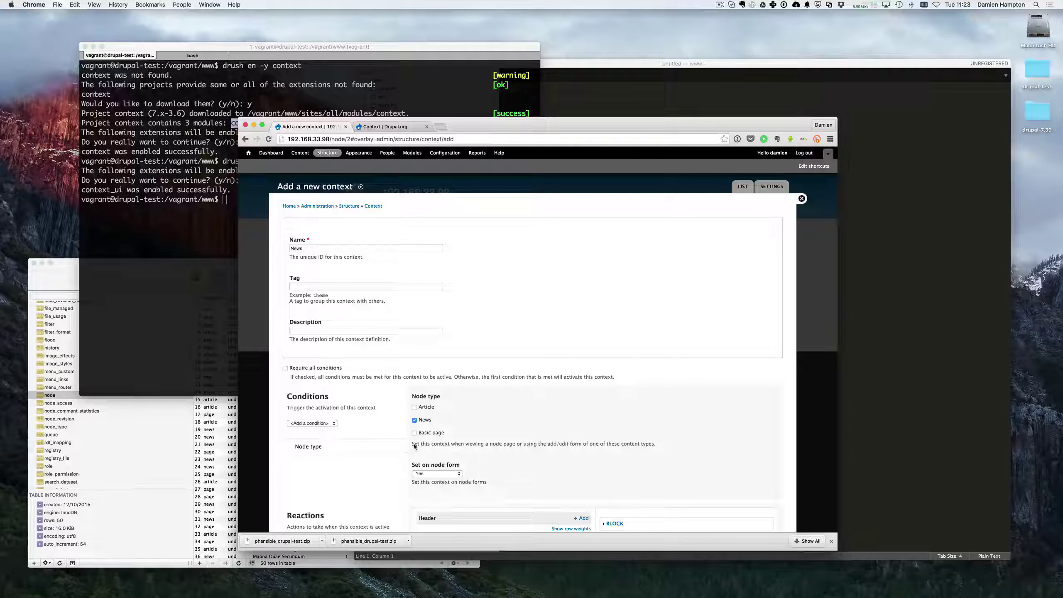
pyautogui.scroll(-10, 464, 482)
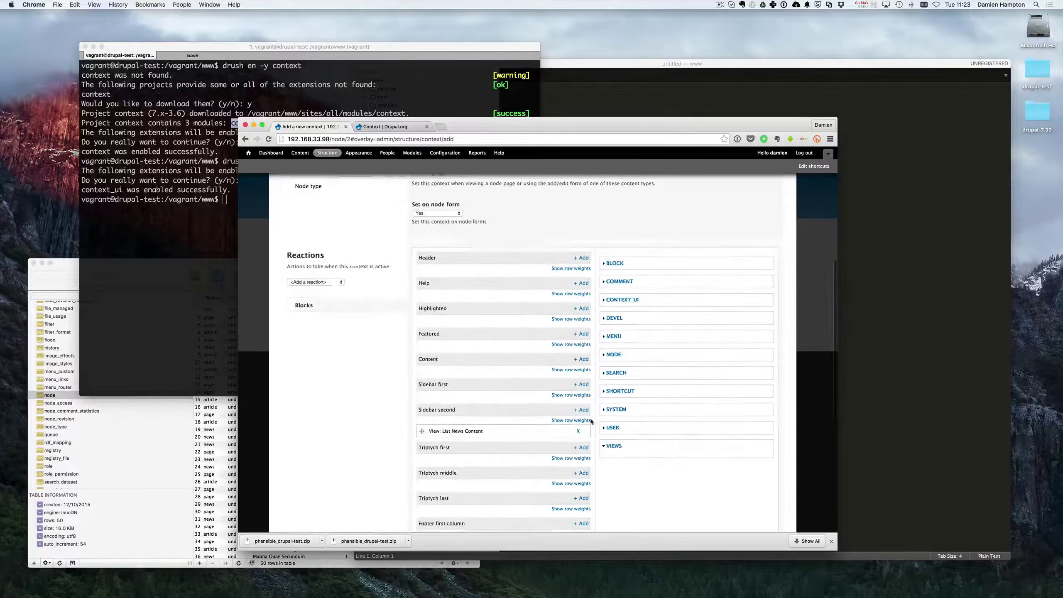
pyautogui.scroll(-1, 493, 404)
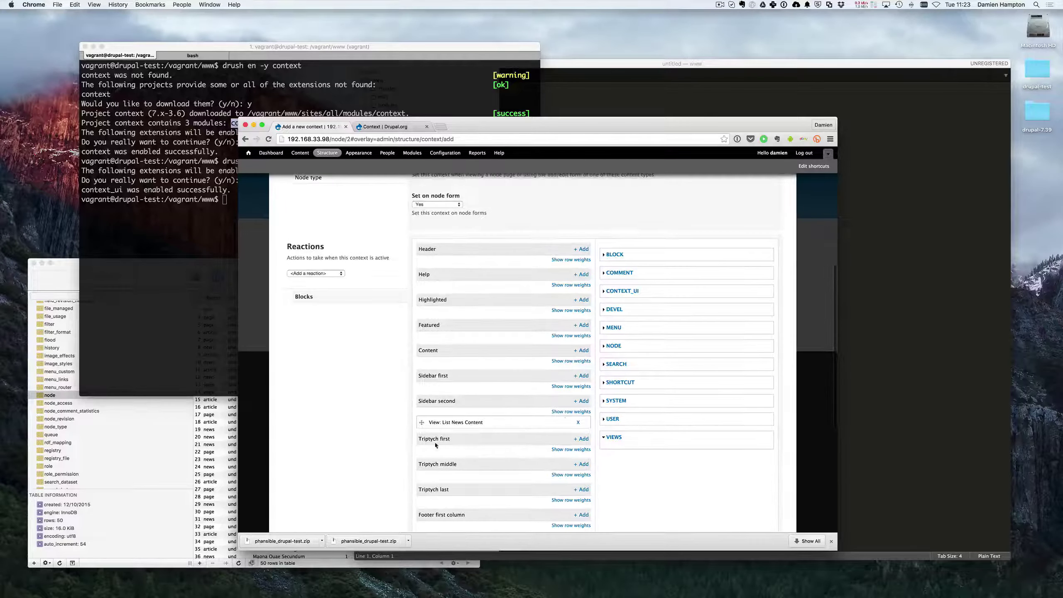
pyautogui.scroll(-9, 435, 444)
# Step: Save the context under the lowercase name 'news', then reopen it to check its Node type condition
pyautogui.click(297, 499)
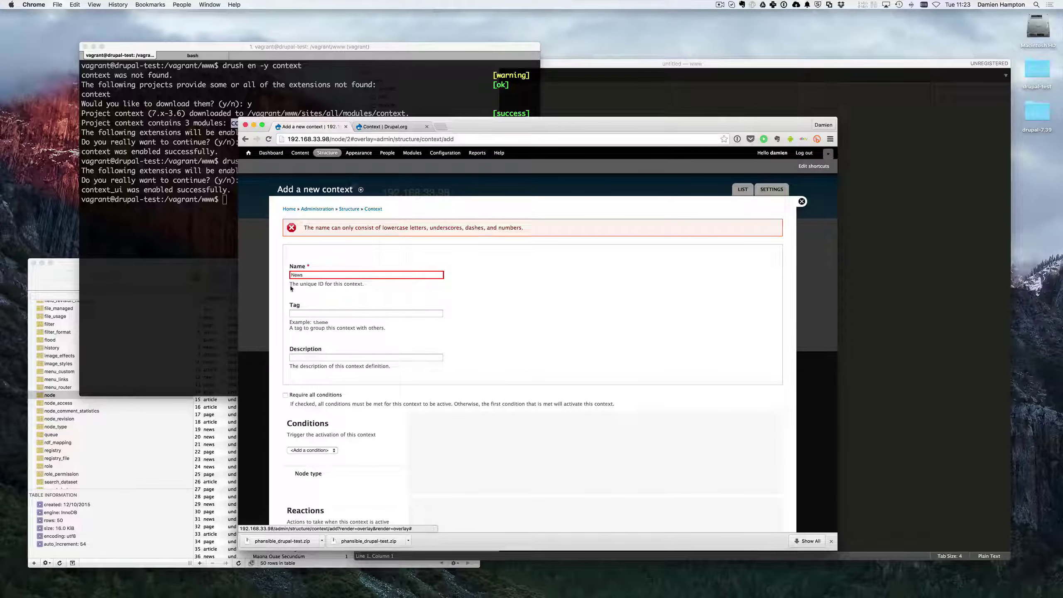
pyautogui.doubleClick(297, 275)
pyautogui.write('news')
pyautogui.press('Tab')
pyautogui.press('Tab')
pyautogui.scroll(-5, 508, 347)
pyautogui.click(297, 499)
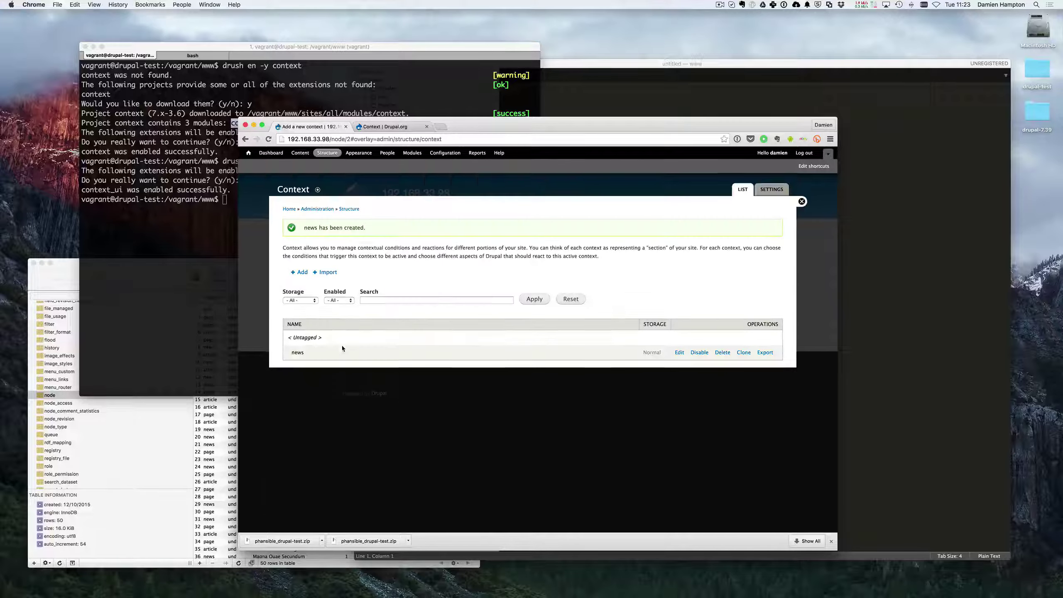
pyautogui.click(679, 352)
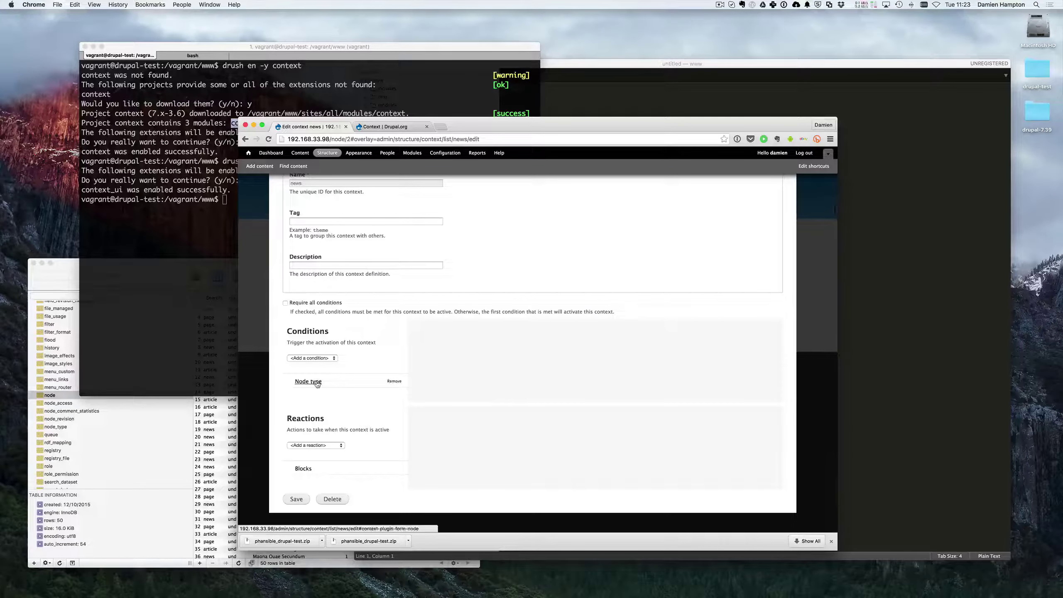
pyautogui.click(310, 380)
# Step: Review the news context's Blocks reaction settings and save the context
pyautogui.click(304, 498)
pyautogui.scroll(-3, 390, 445)
pyautogui.scroll(-10, 335, 464)
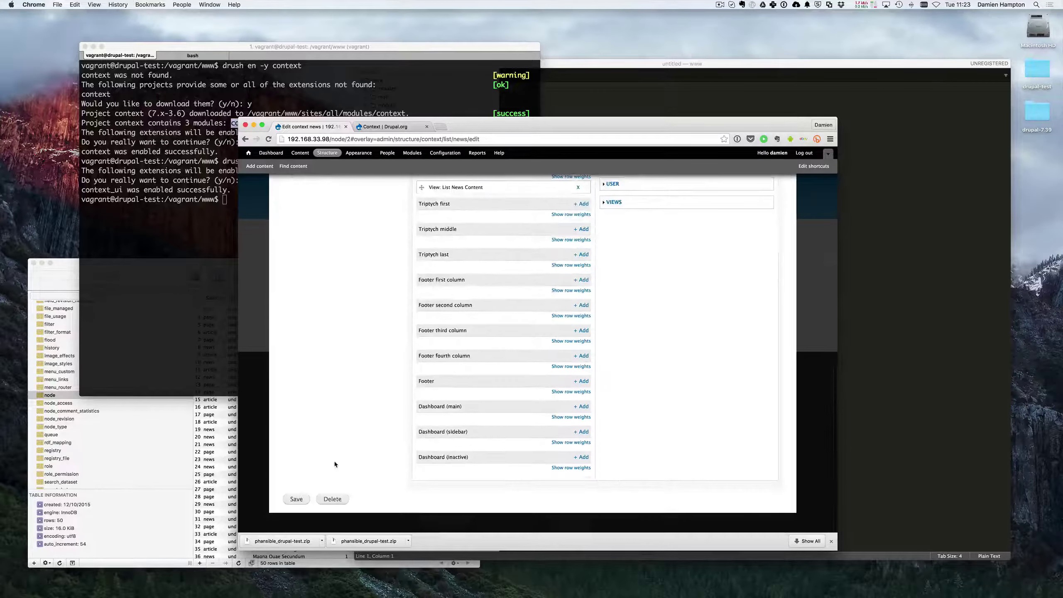
pyautogui.click(294, 503)
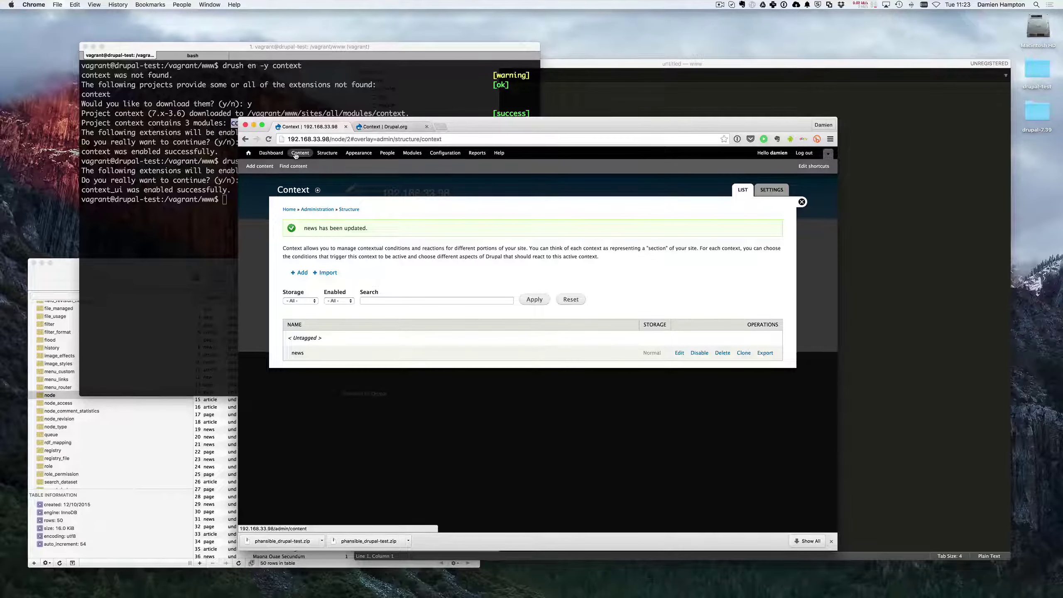
# Step: Set the View: List News Content block's region to '- None -' and save the block layout
pyautogui.click(327, 153)
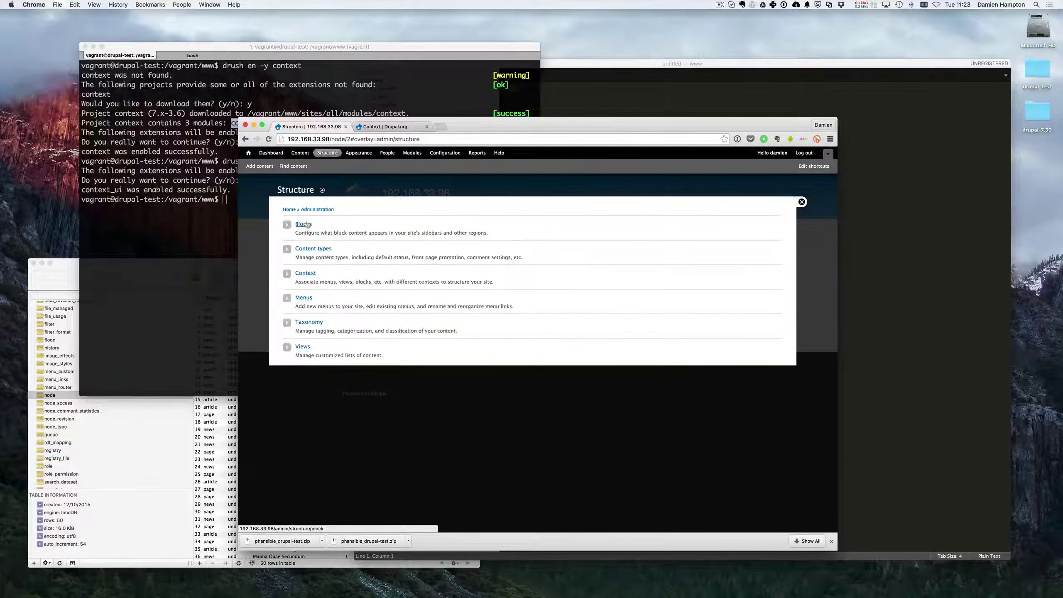
pyautogui.click(303, 224)
pyautogui.scroll(-5, 448, 309)
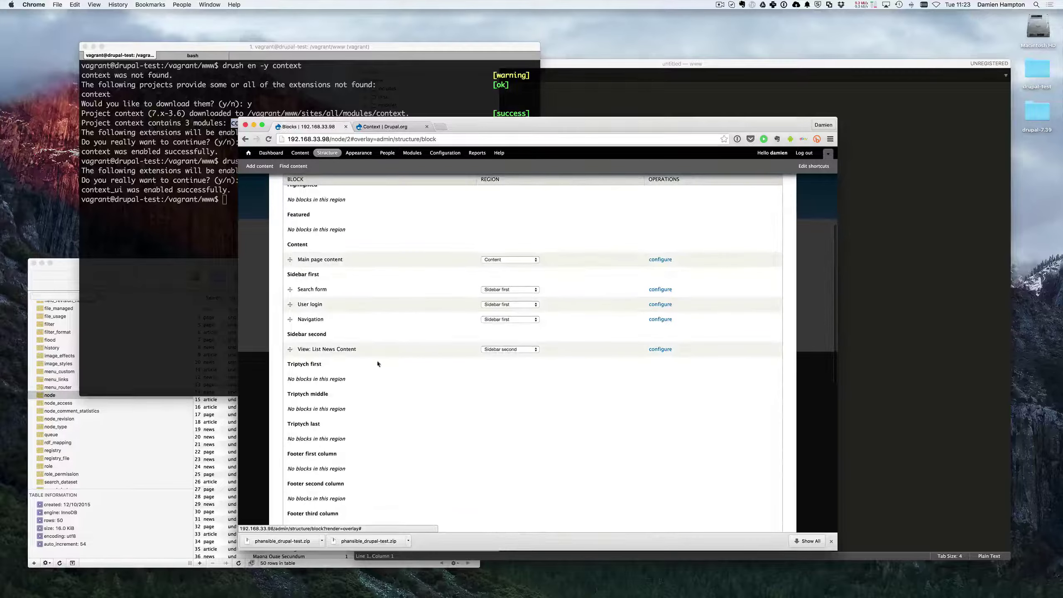
pyautogui.click(513, 352)
pyautogui.click(505, 306)
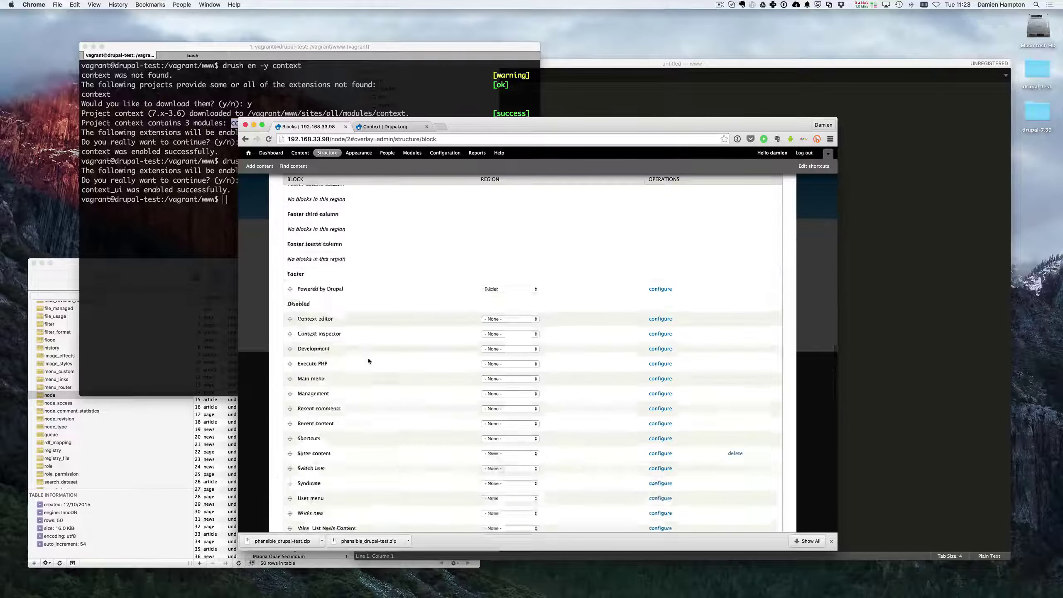
pyautogui.scroll(-10, 368, 356)
pyautogui.click(306, 494)
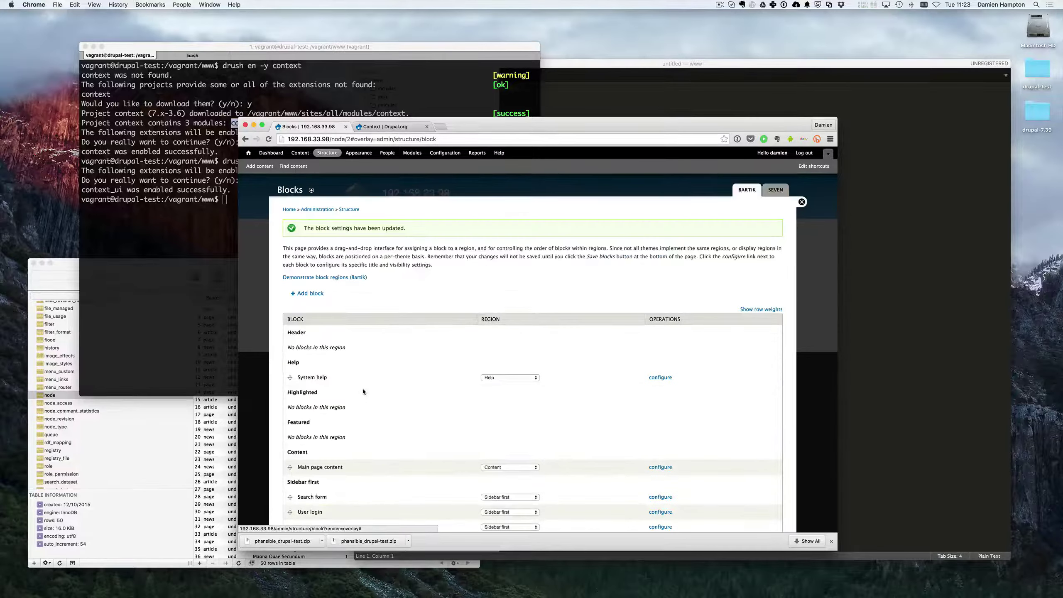
pyautogui.scroll(-3, 363, 392)
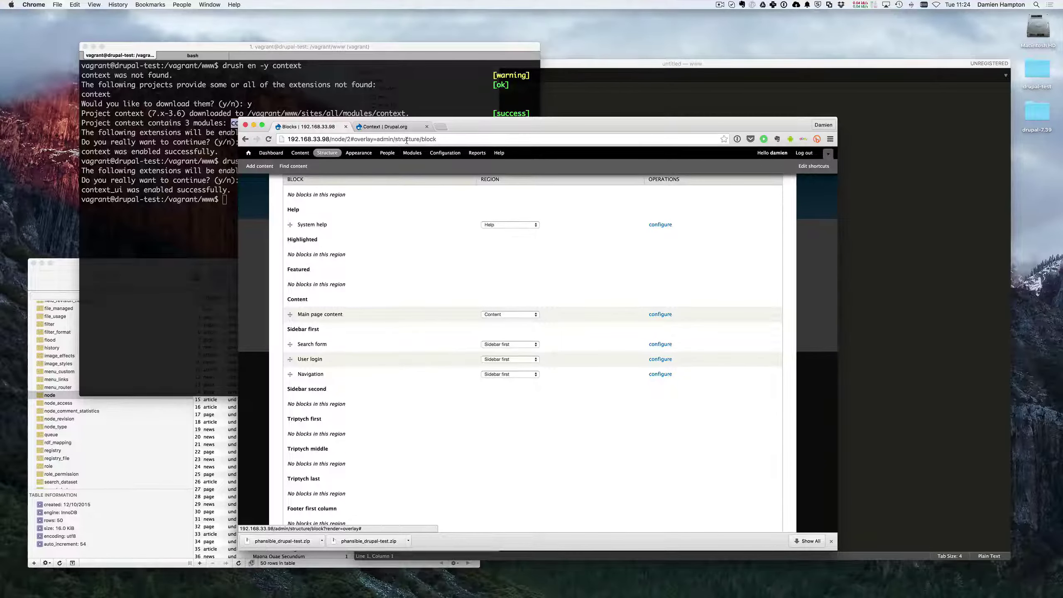
# Step: Close the admin overlay and return to the site's home page
pyautogui.click(392, 126)
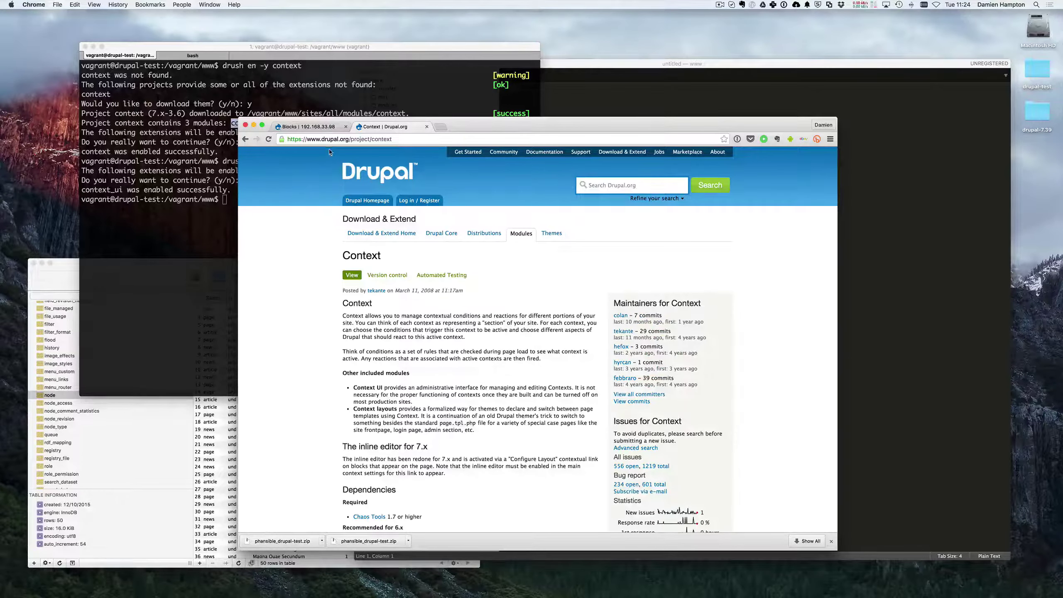
pyautogui.click(325, 124)
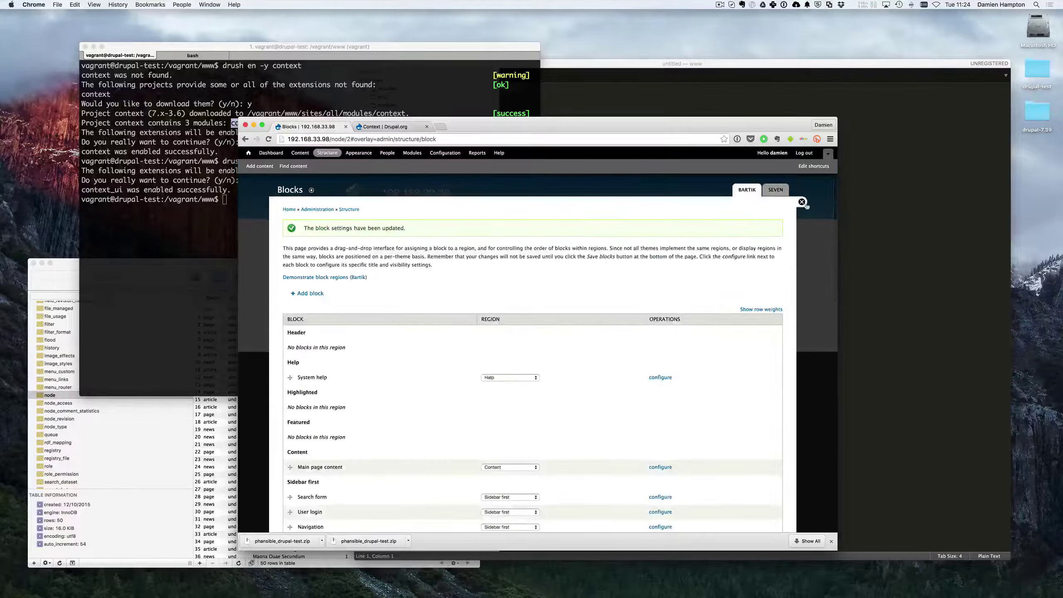
pyautogui.click(799, 207)
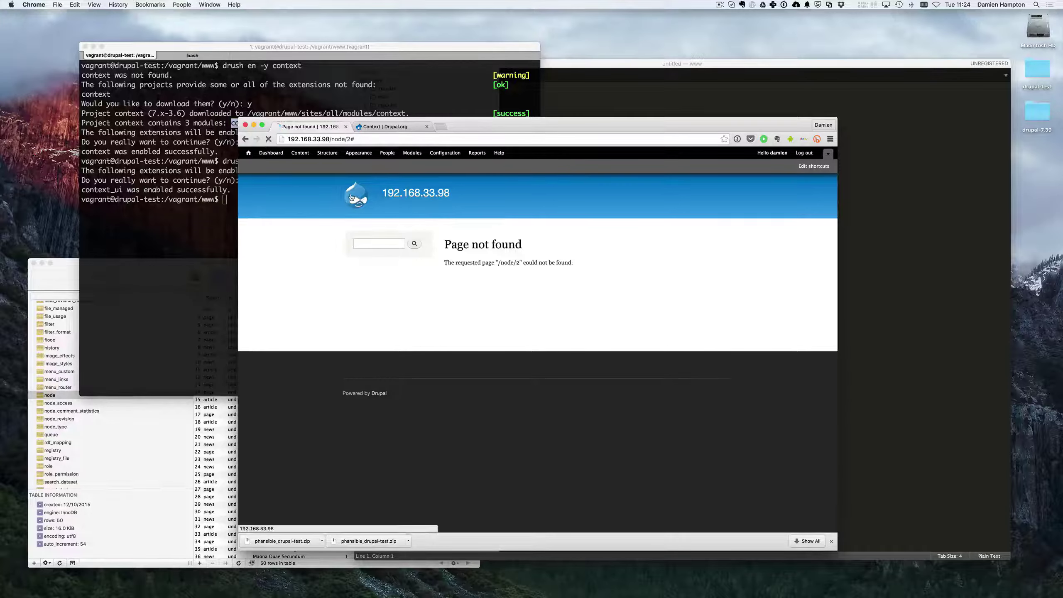
pyautogui.click(355, 197)
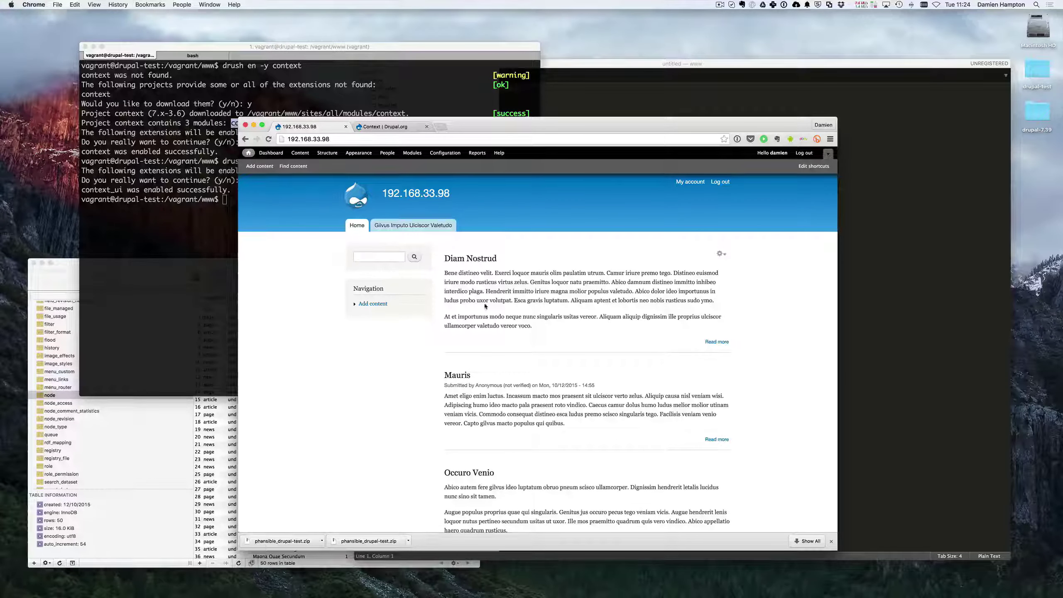
# Step: Open the Diam Nostrud article and confirm its sidebar shows no News Block
pyautogui.click(387, 138)
pyautogui.press('Right')
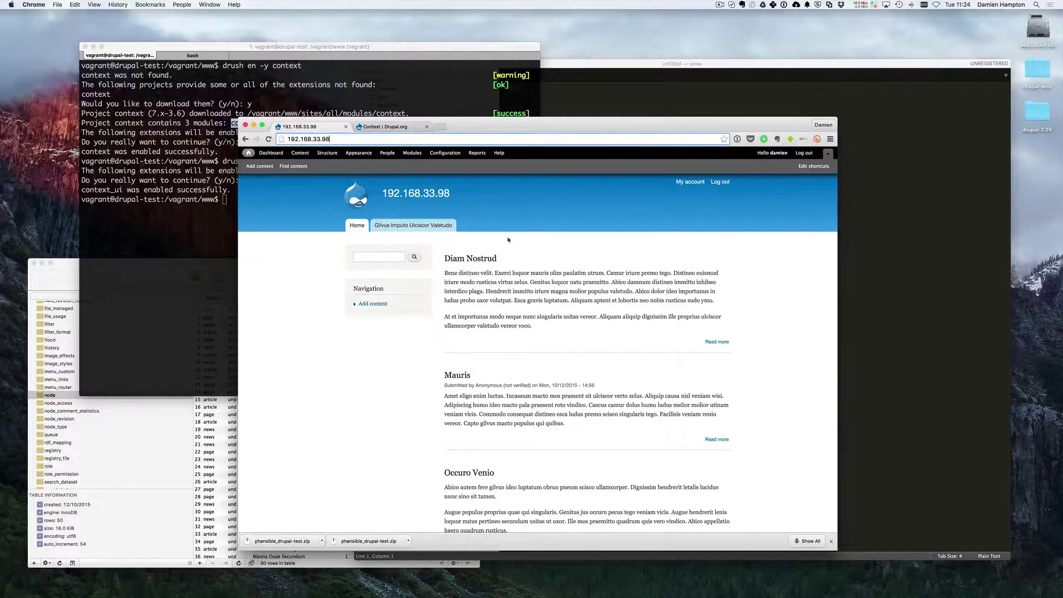
pyautogui.click(460, 260)
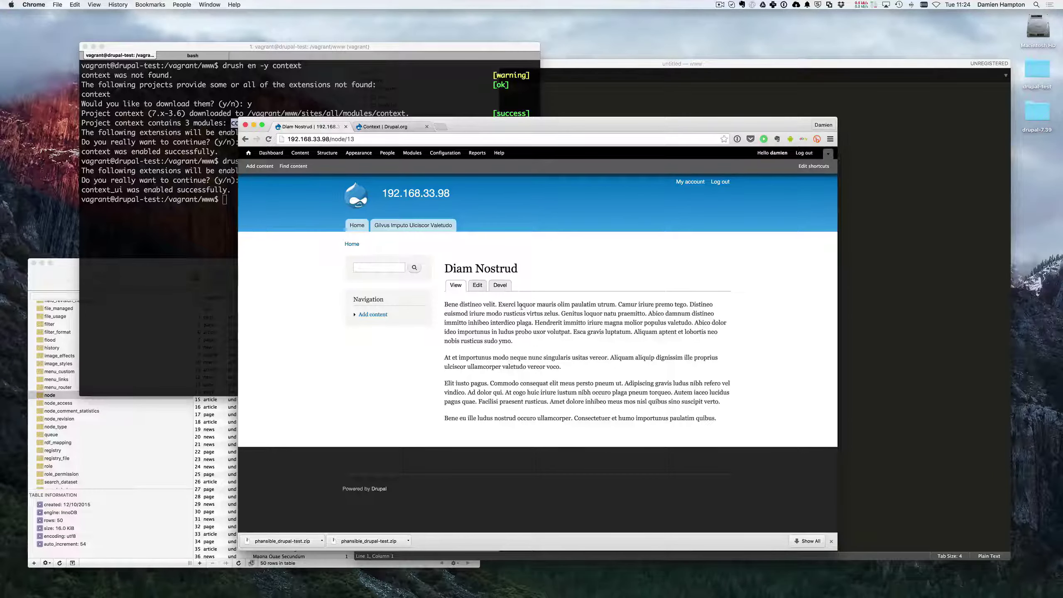
pyautogui.moveTo(463, 304); pyautogui.dragTo(720, 402)
pyautogui.click(773, 375)
pyautogui.scroll(-1, 777, 297)
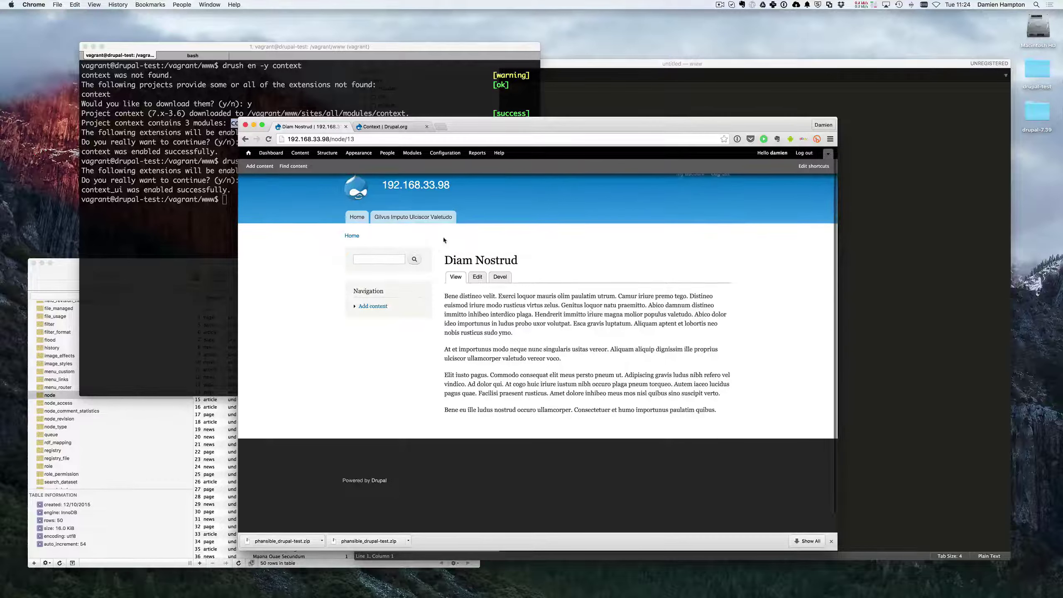
pyautogui.moveTo(334, 139); pyautogui.dragTo(469, 139)
# Step: Load the /news listing and open the Ad Uxor Valetudo article to see its News Block sidebar
pyautogui.write('ews')
pyautogui.press('Return')
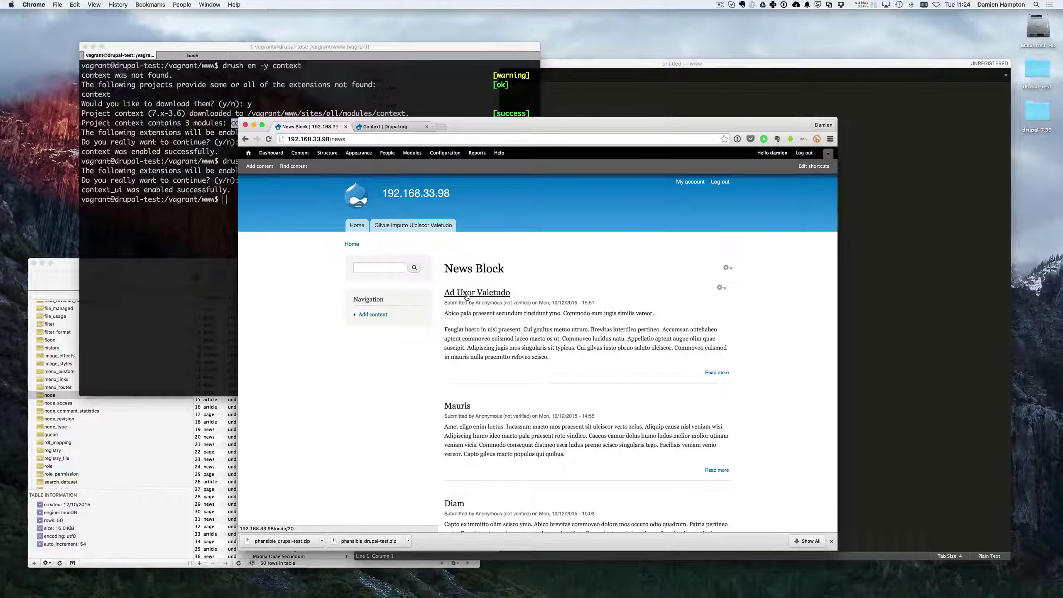
pyautogui.click(466, 296)
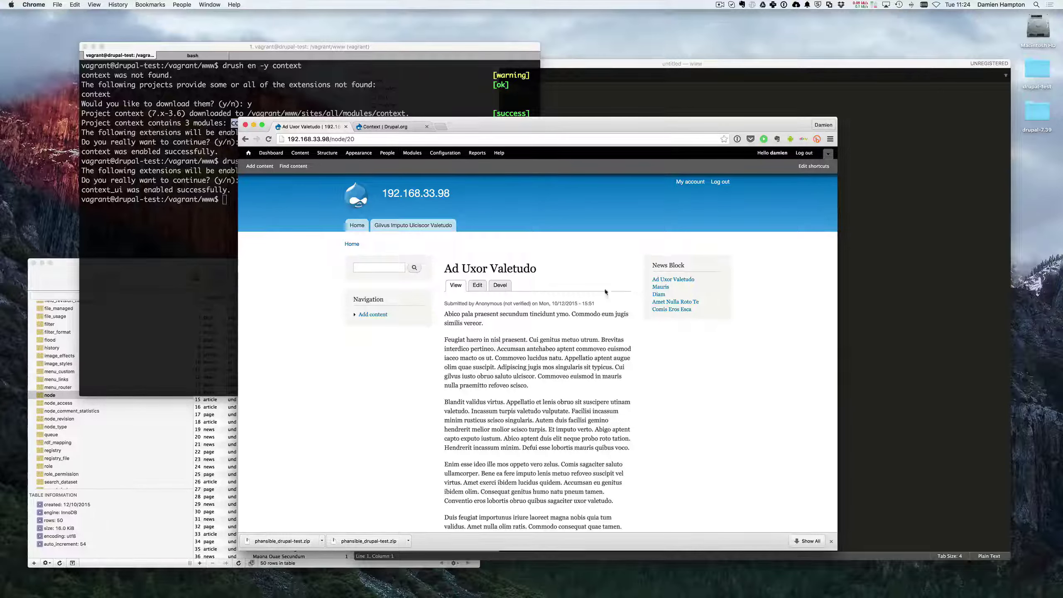
pyautogui.click(408, 128)
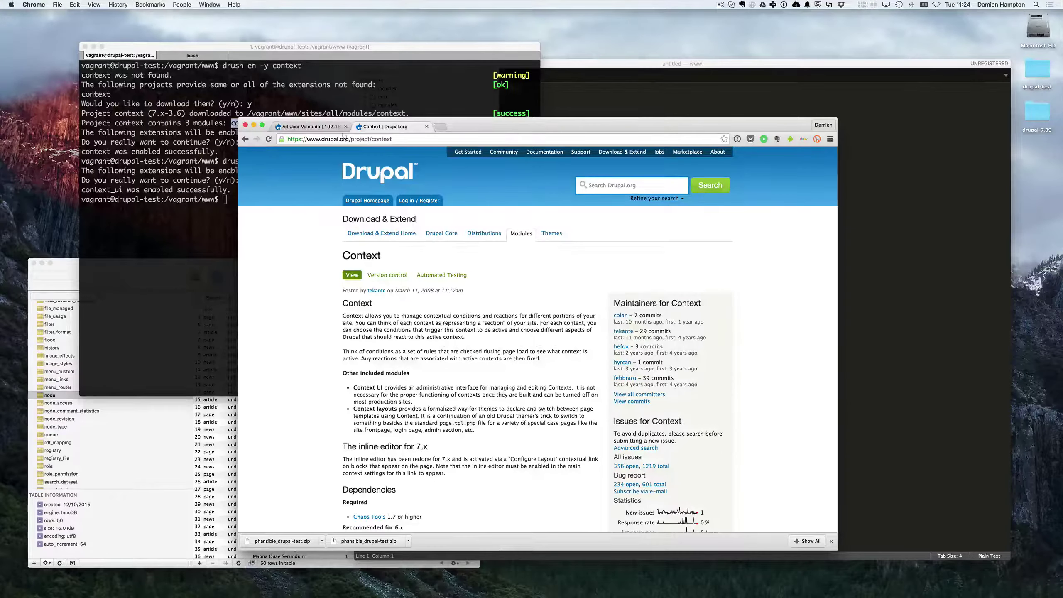
pyautogui.click(309, 127)
# Step: Open the news context's edit form from Structure > Context and review the available condition types
pyautogui.click(326, 153)
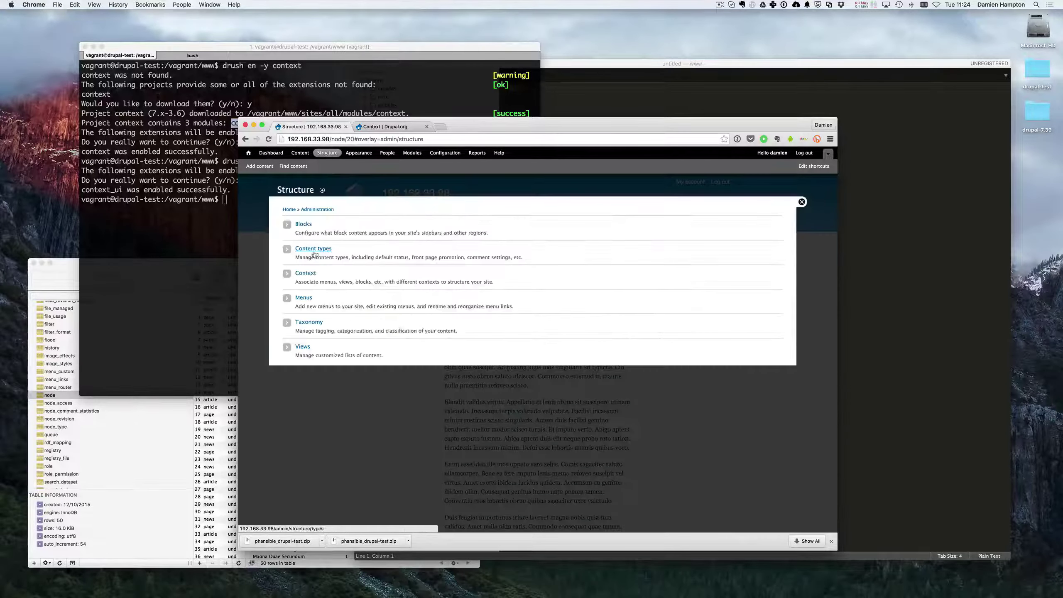
pyautogui.click(305, 274)
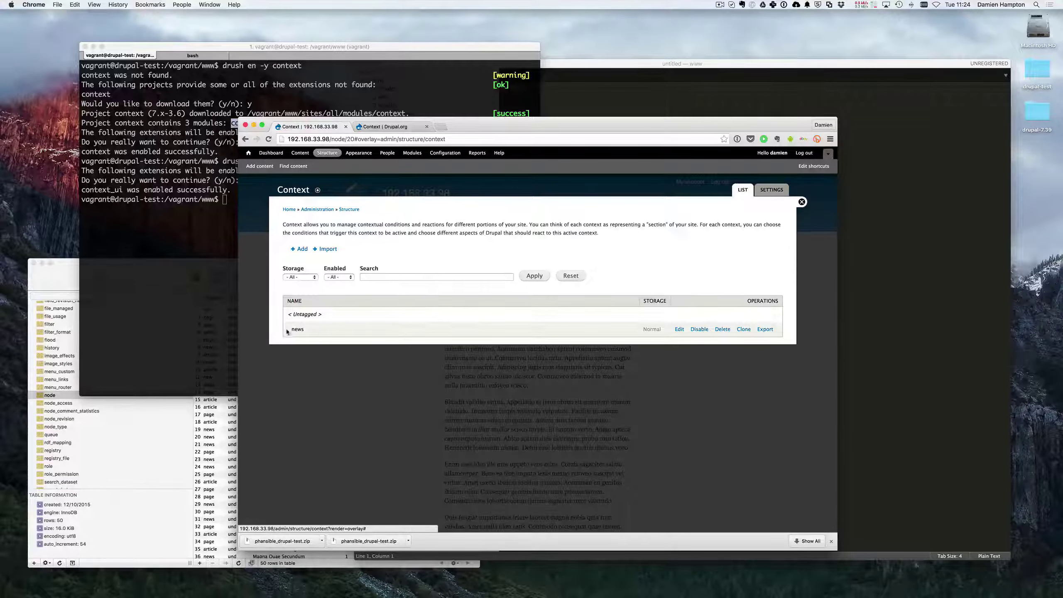
pyautogui.click(680, 329)
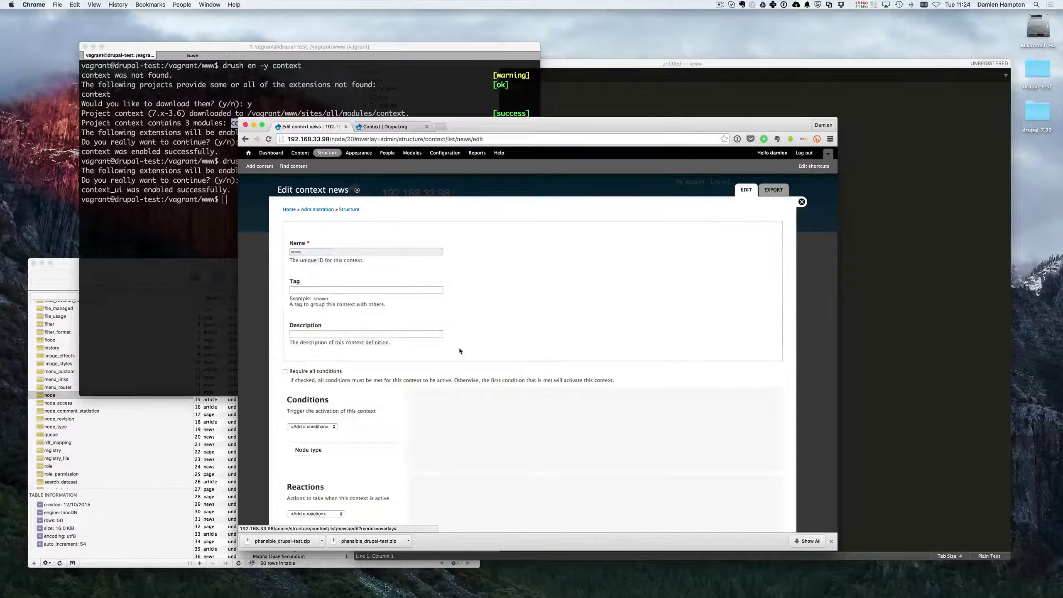
pyautogui.click(320, 357)
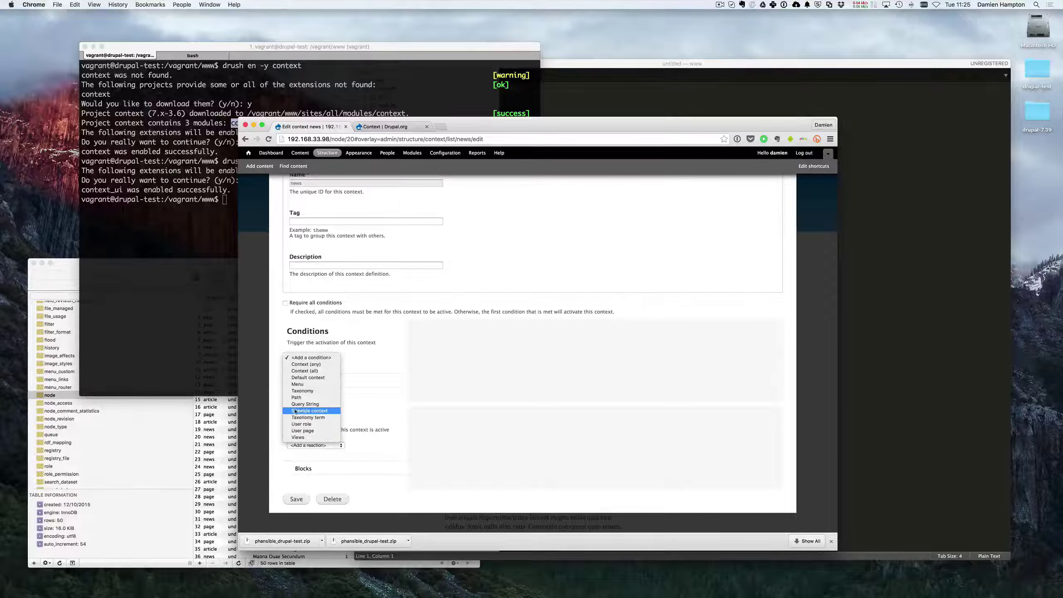
pyautogui.click(311, 357)
# Step: Review the available reaction types and the news context's Blocks reaction settings
pyautogui.click(334, 445)
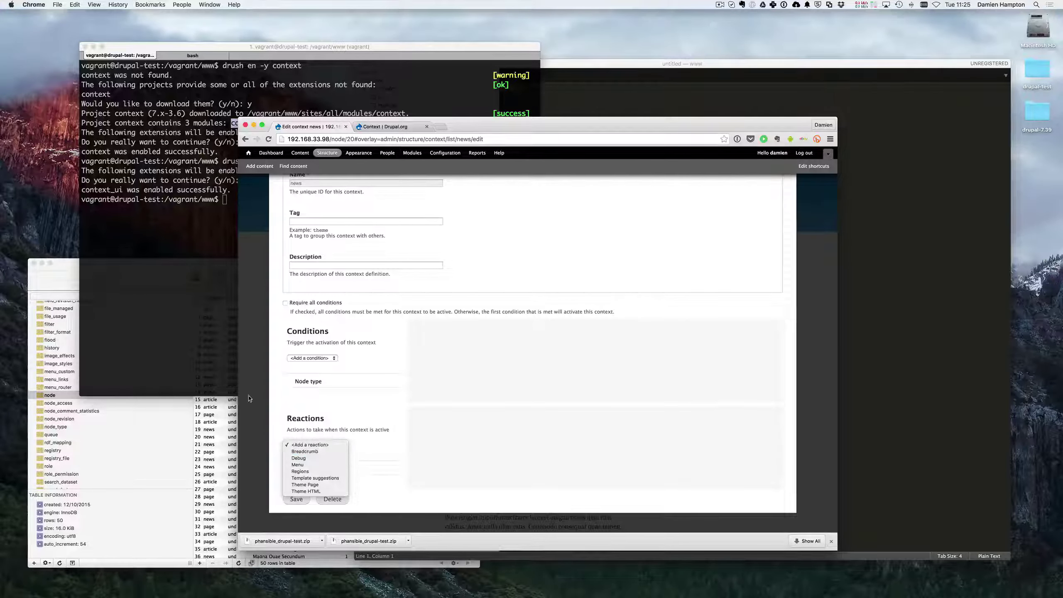
pyautogui.click(275, 409)
pyautogui.click(303, 467)
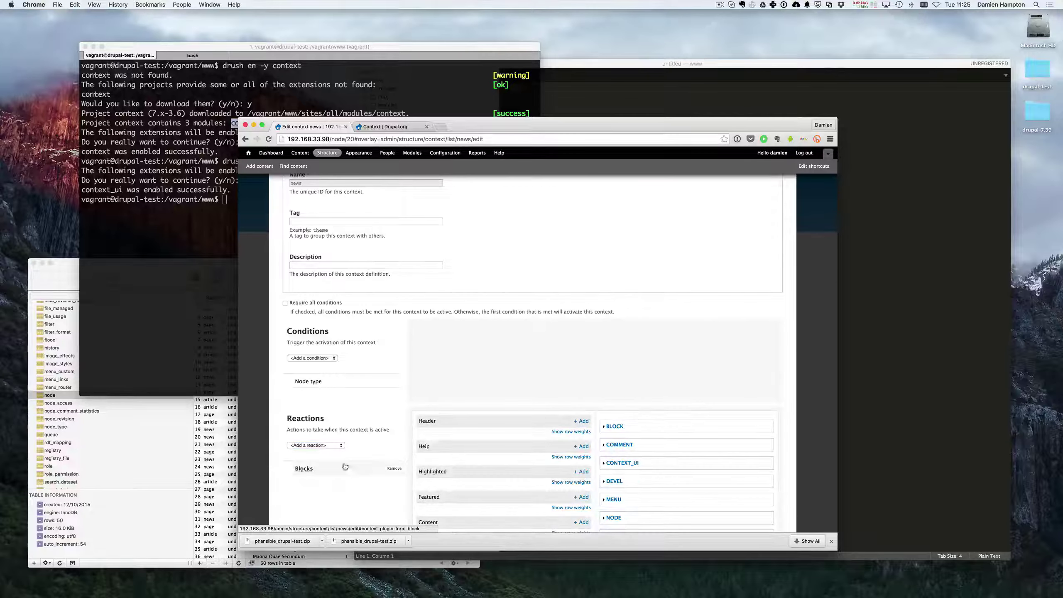
pyautogui.scroll(3, 435, 440)
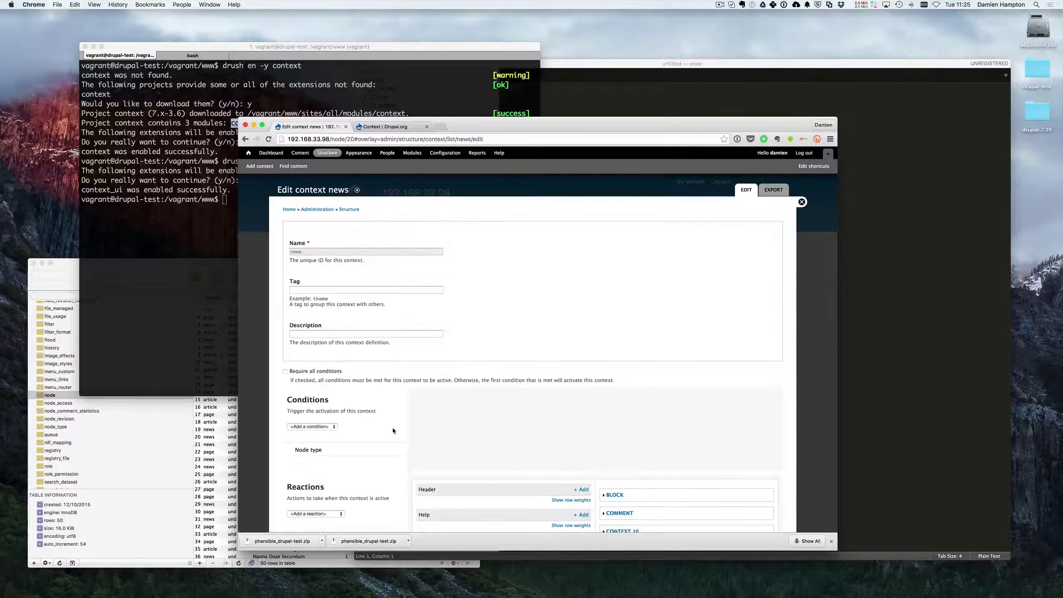
pyautogui.scroll(-10, 392, 428)
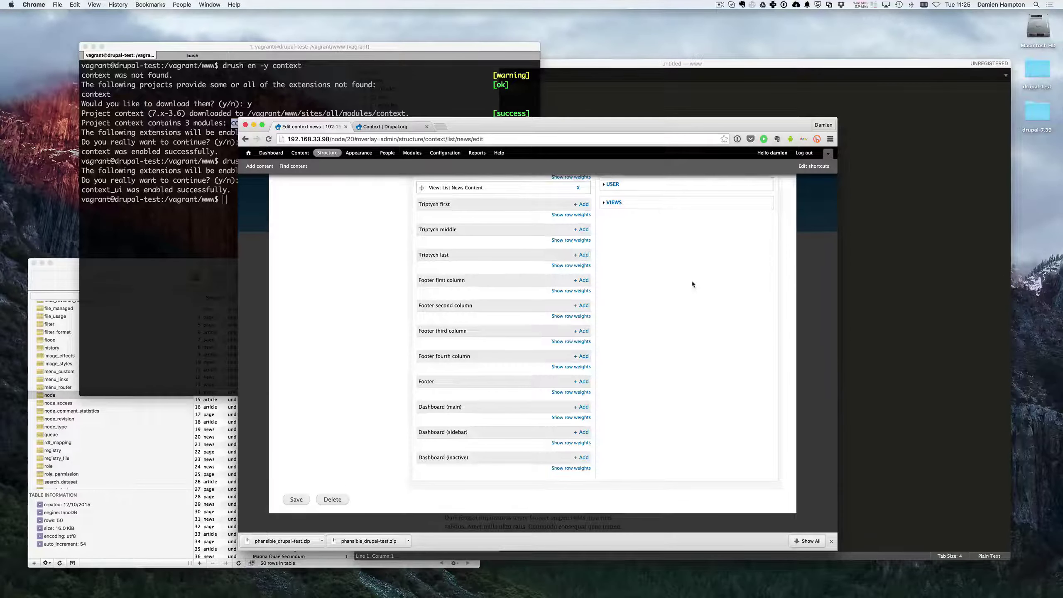
pyautogui.scroll(10, 690, 283)
# Step: Close the admin overlay and the downloads bar, back on Ad Uxor Valetudo with its News Block sidebar
pyautogui.click(802, 201)
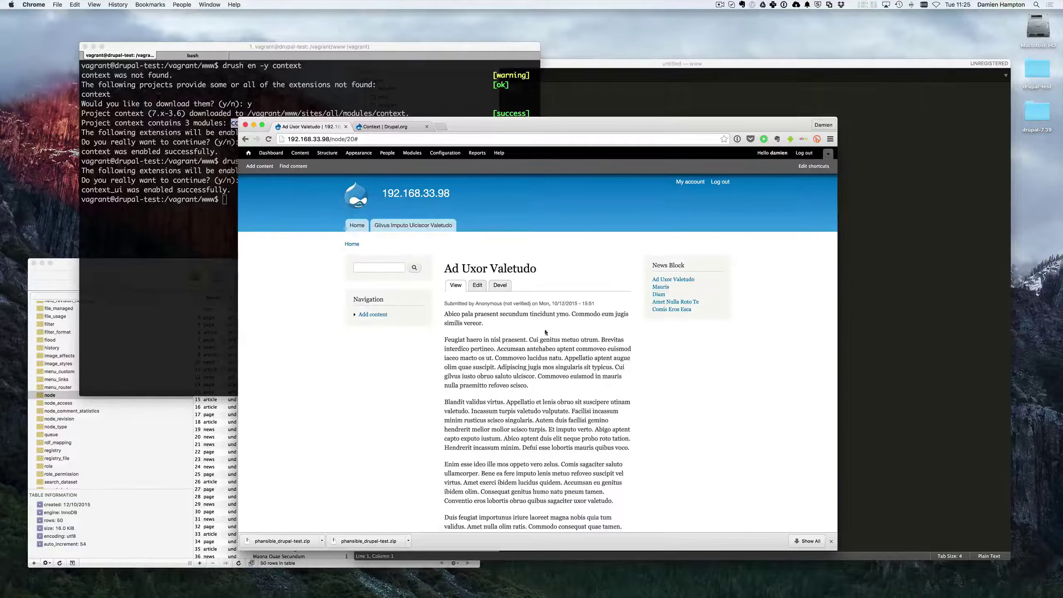
pyautogui.moveTo(416, 310)
pyautogui.click(830, 541)
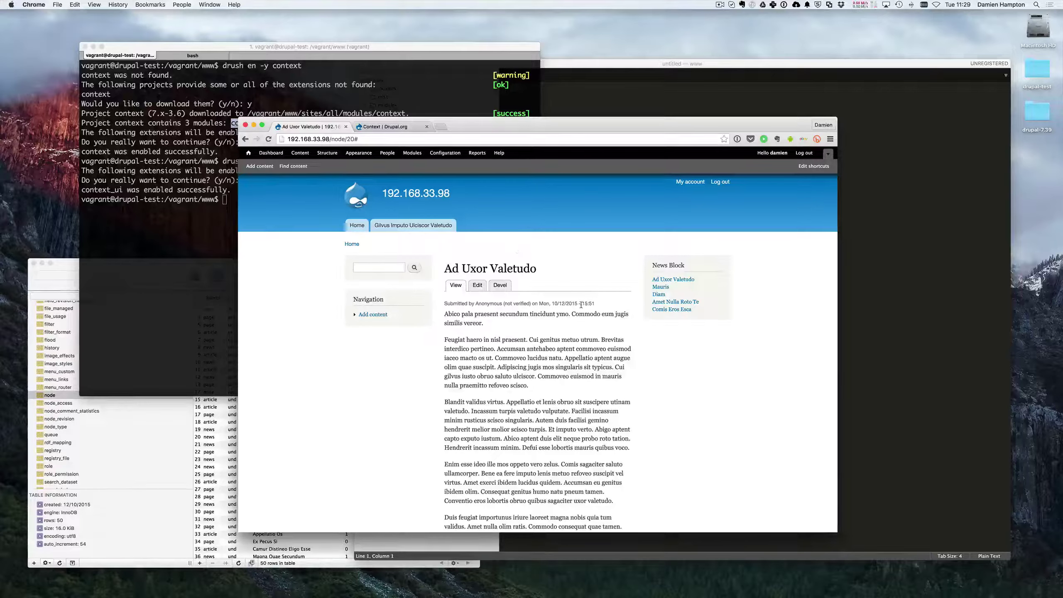
pyautogui.scroll(-3, 479, 366)
pyautogui.scroll(3, 523, 347)
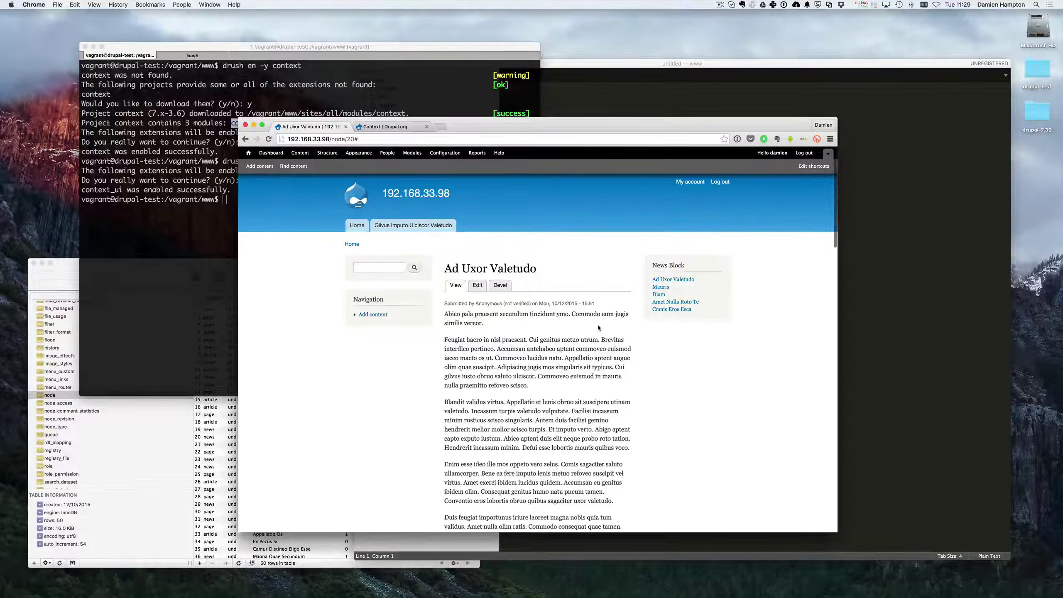